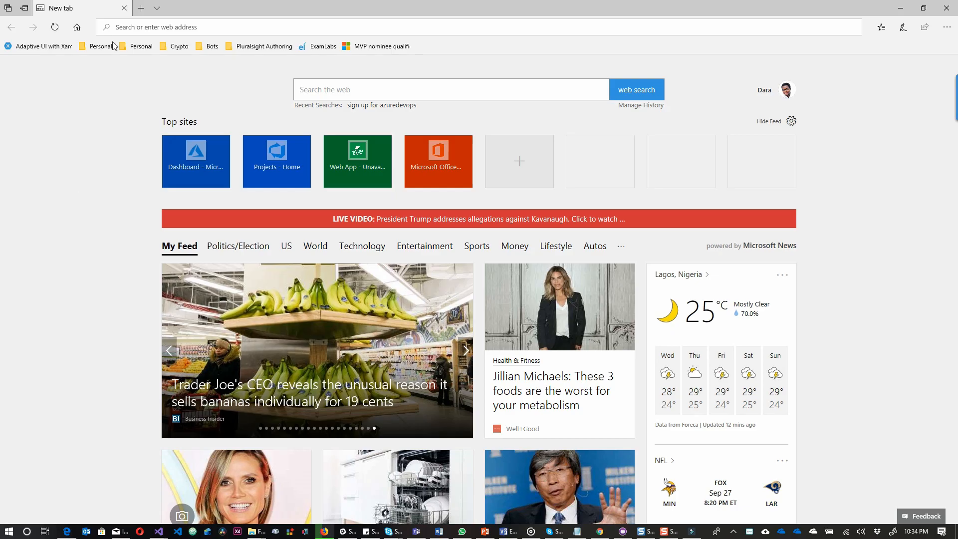
Go to dev.azure.com in Edge to reach the Azure DevOps services page.
text(de)
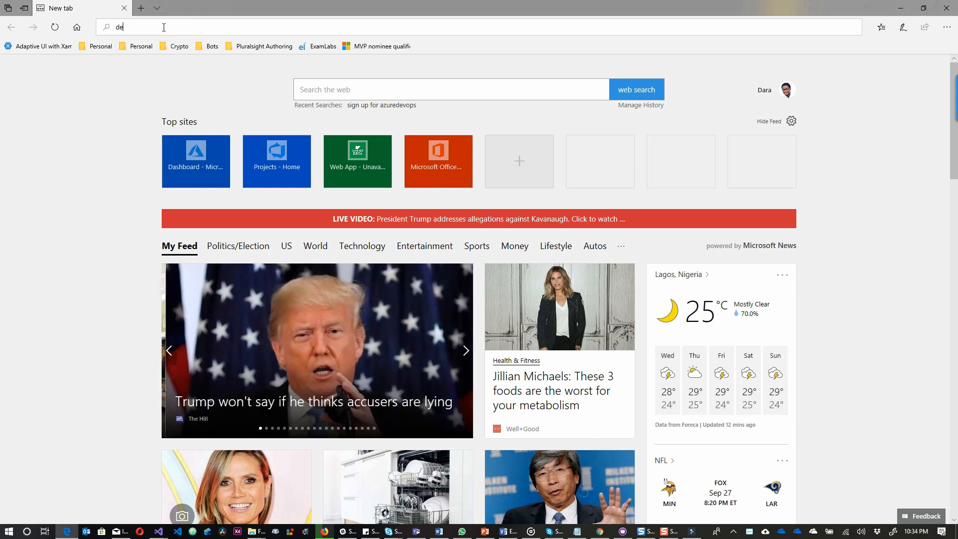
text(v.azure.com)
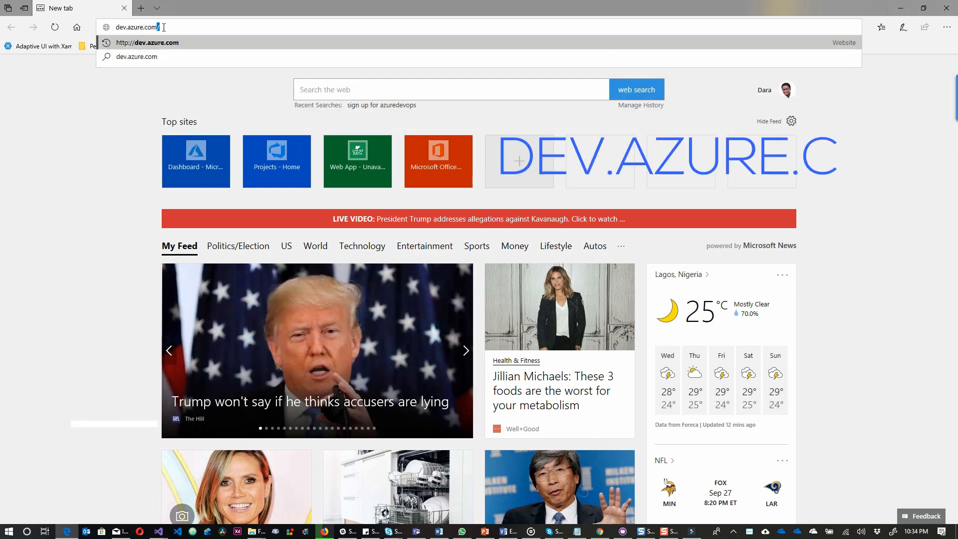
key(Return)
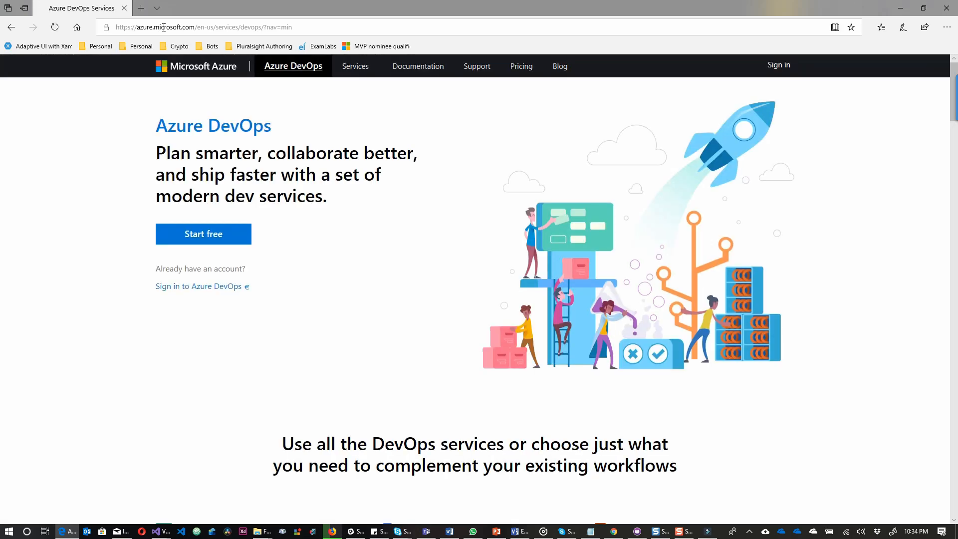
Start free and sign in with the work account's e-mail and password, letting Edge save the password.
click(190, 238)
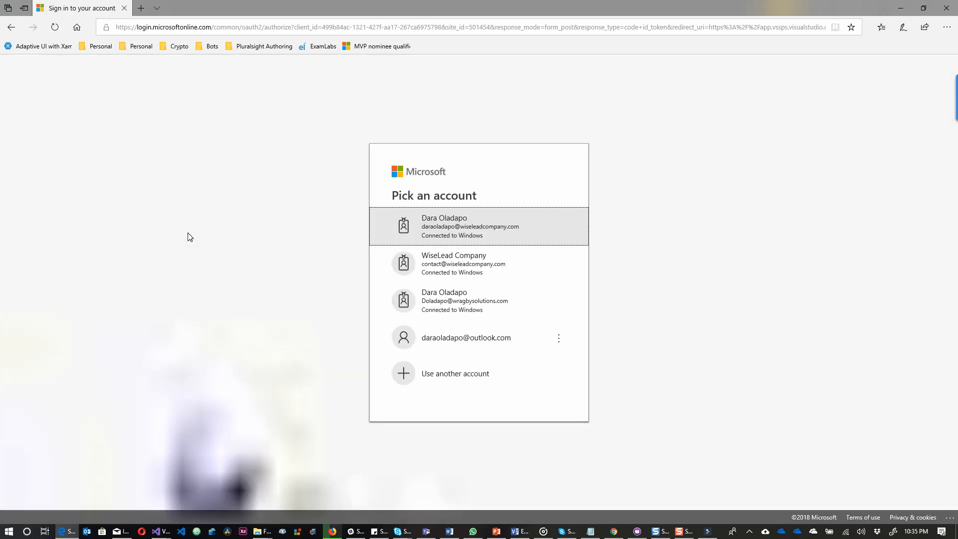
click(440, 382)
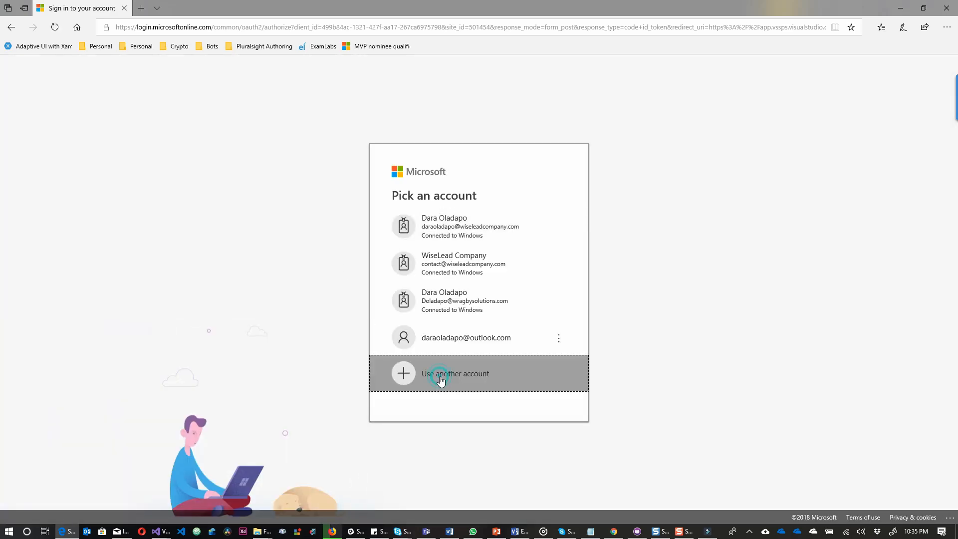
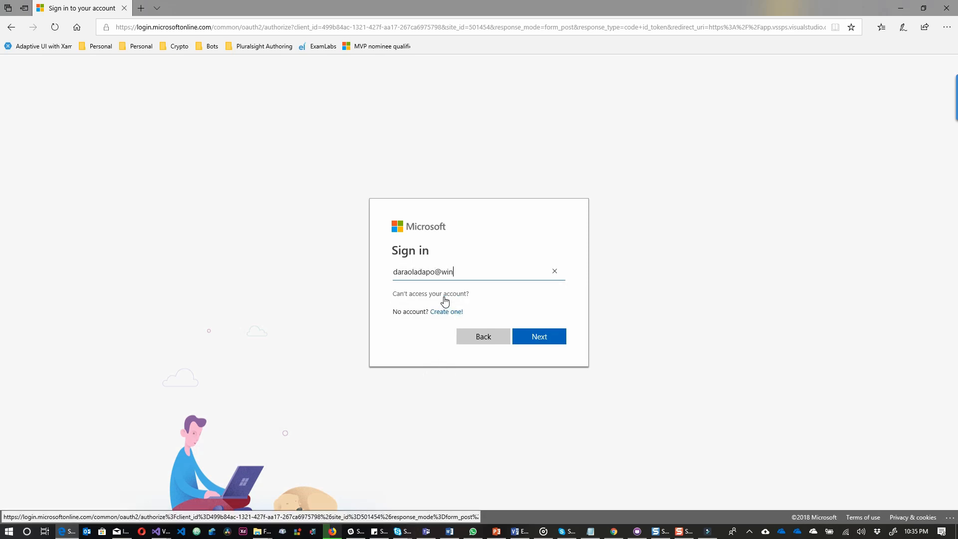
key(Return)
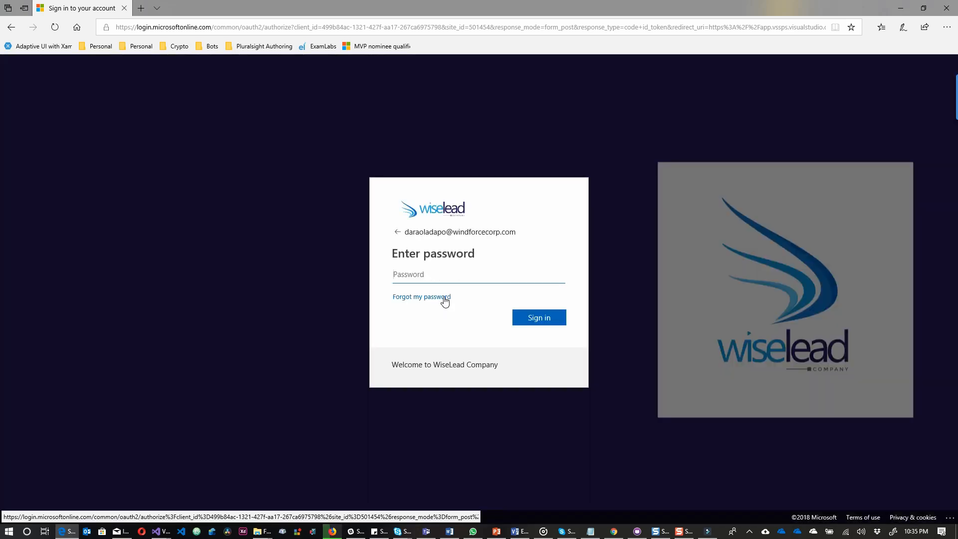
text(**********)
key(Return)
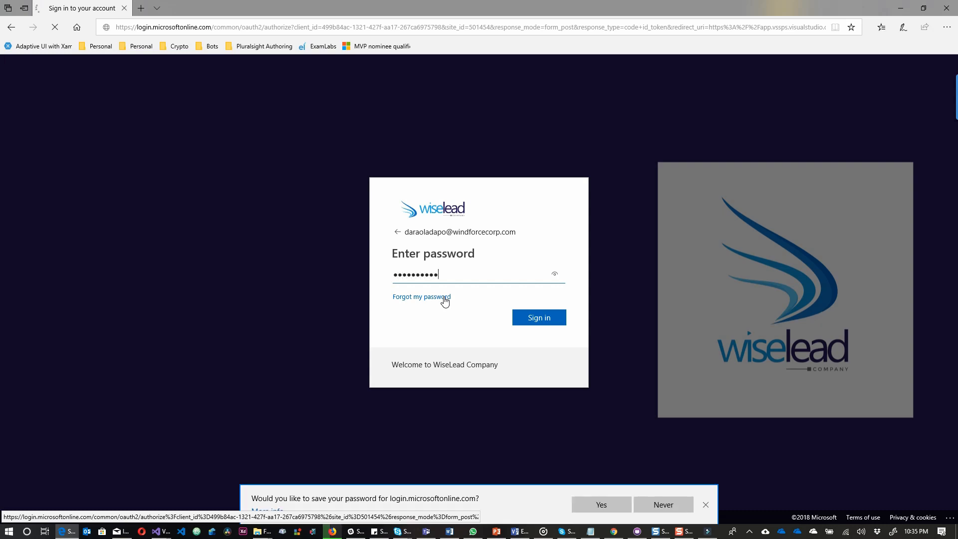
click(585, 507)
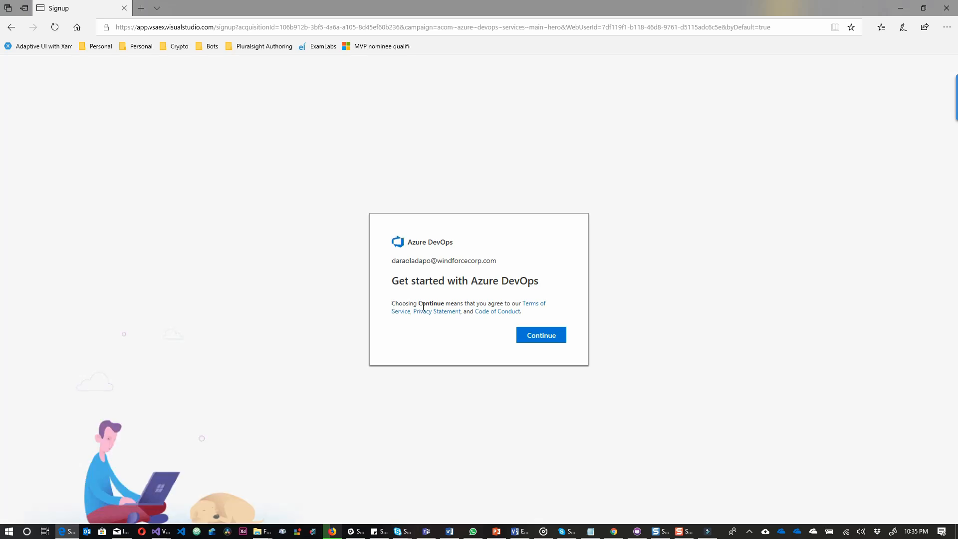
Continue past the signup page and create the private project WindforceCorpSolutions.
click(533, 338)
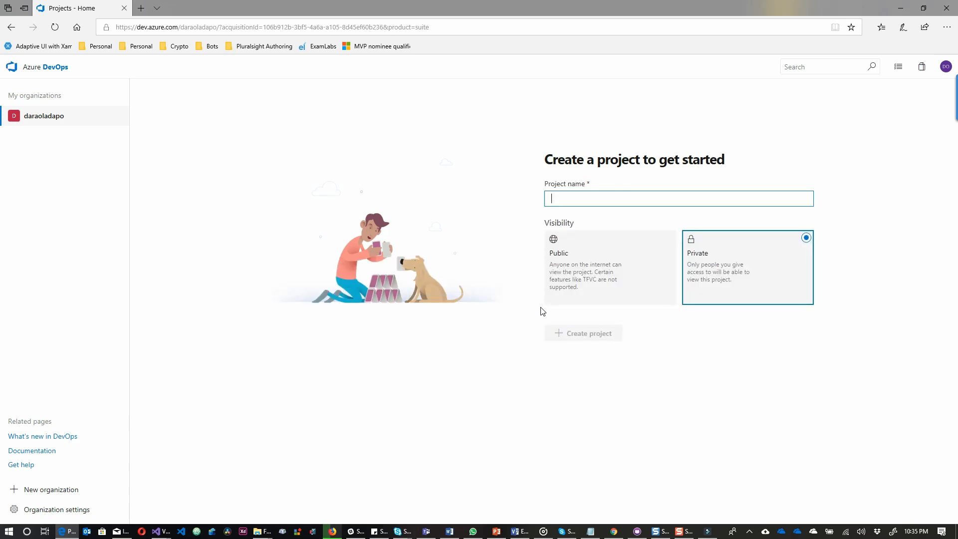
text(WindforceCorp)
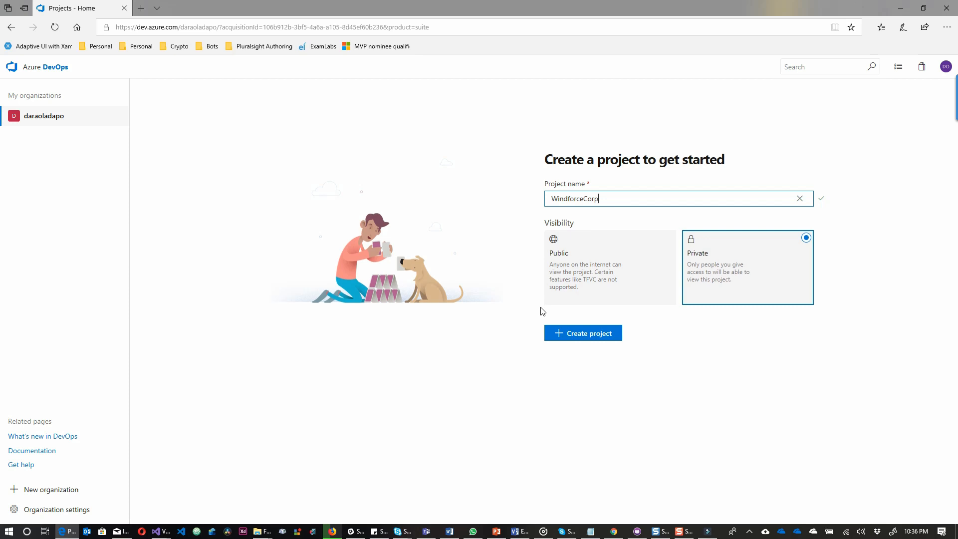
text(Solutions)
click(592, 339)
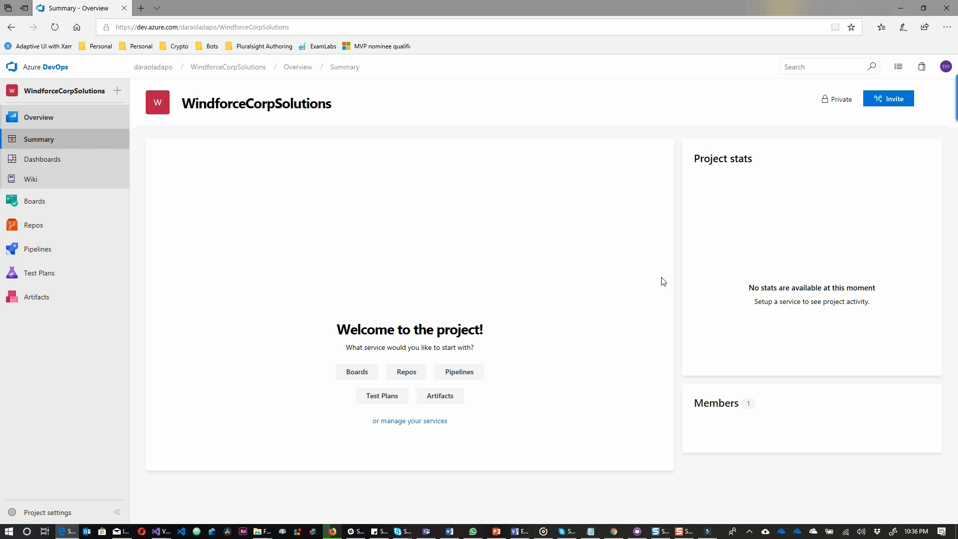
Browse the Boards, Work Items and Sprints pages, then open the Repos files view.
click(84, 205)
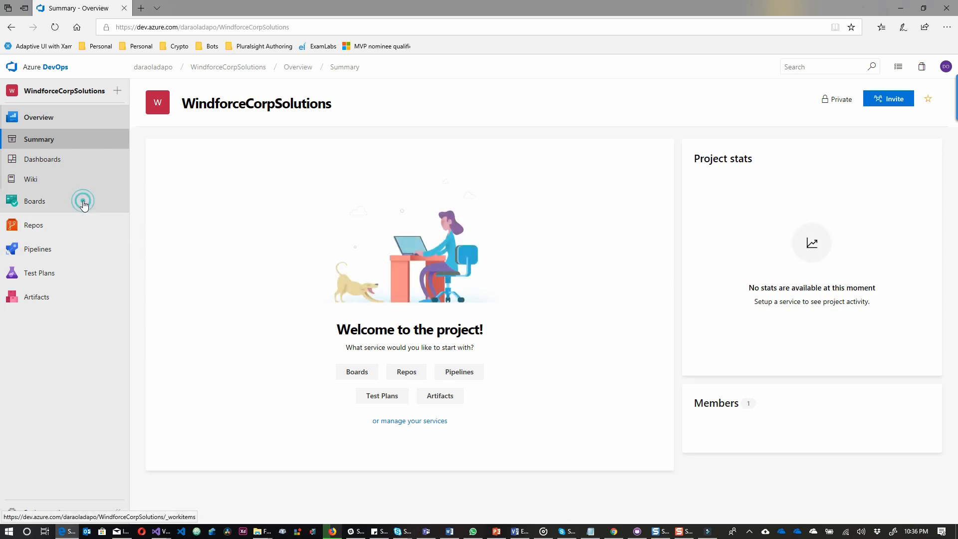
click(72, 186)
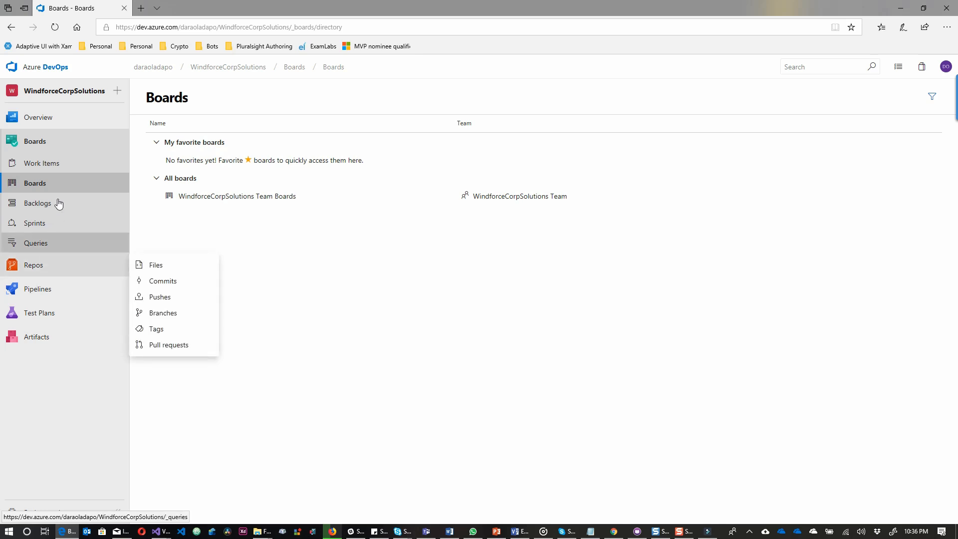
click(52, 168)
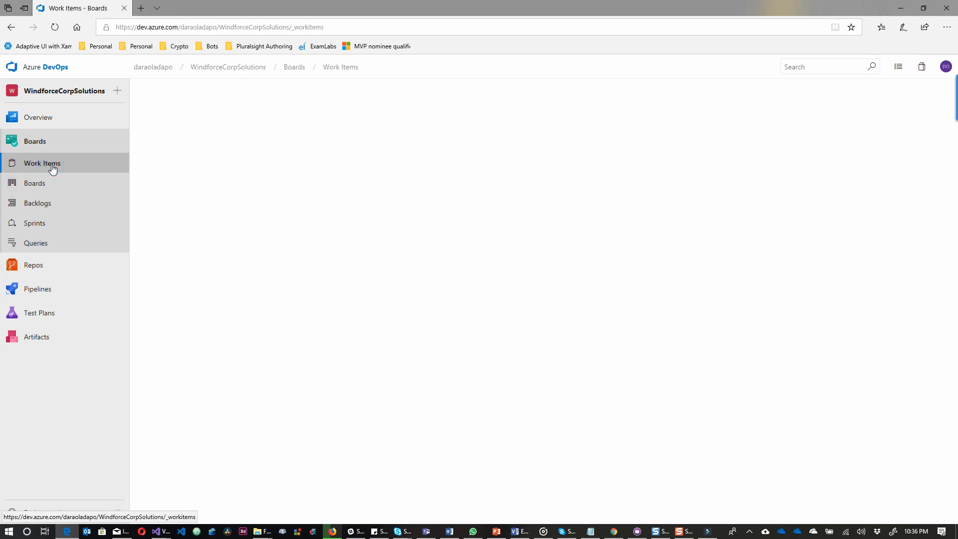
click(49, 226)
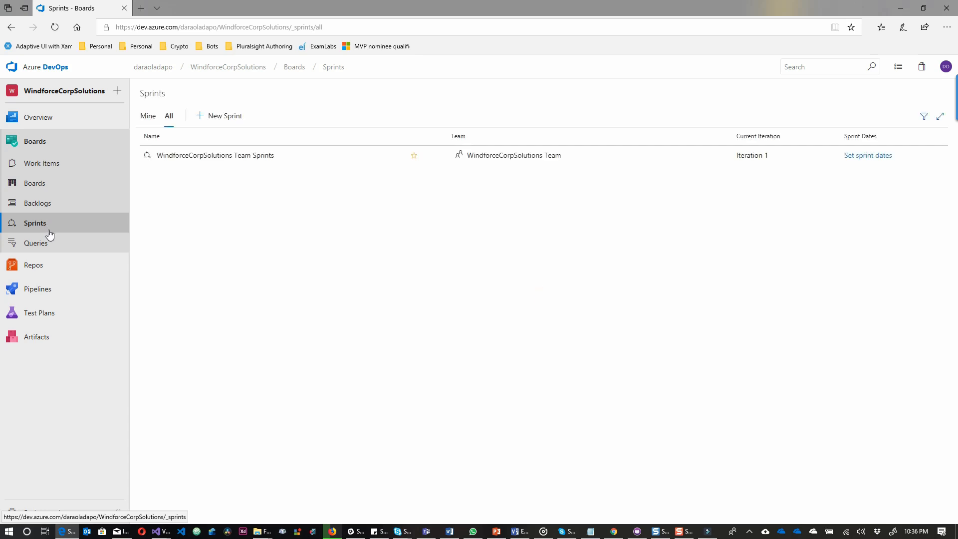
click(33, 265)
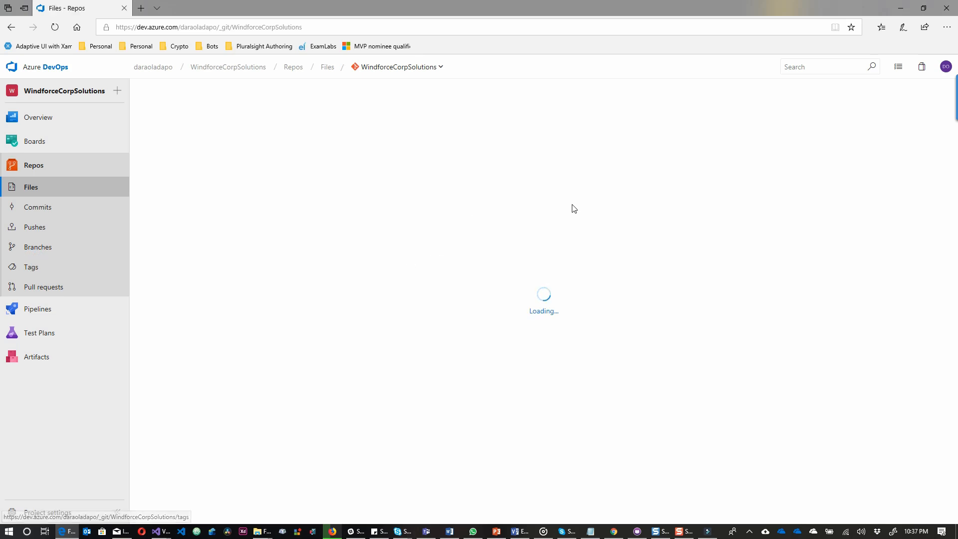
Choose Manage repositories from the repository breadcrumb dropdown.
click(441, 68)
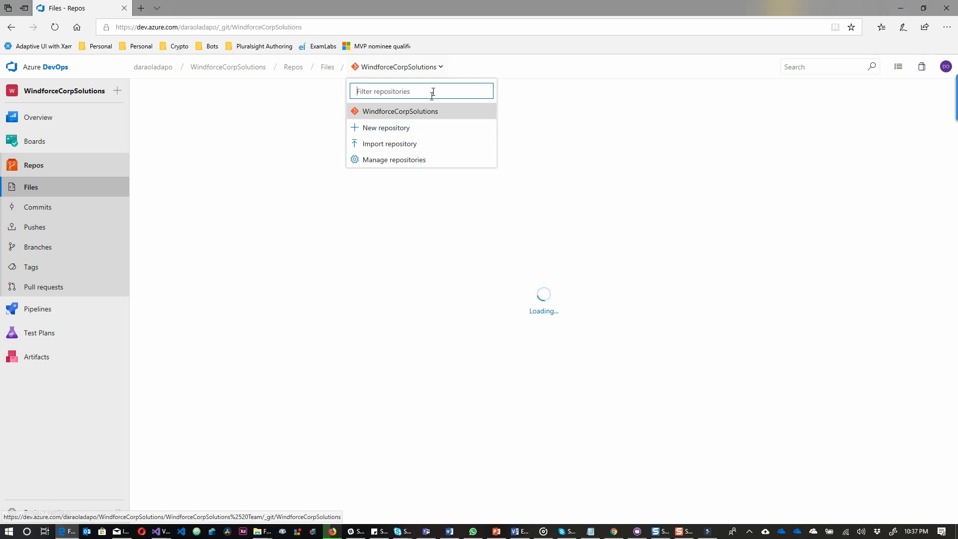
click(424, 160)
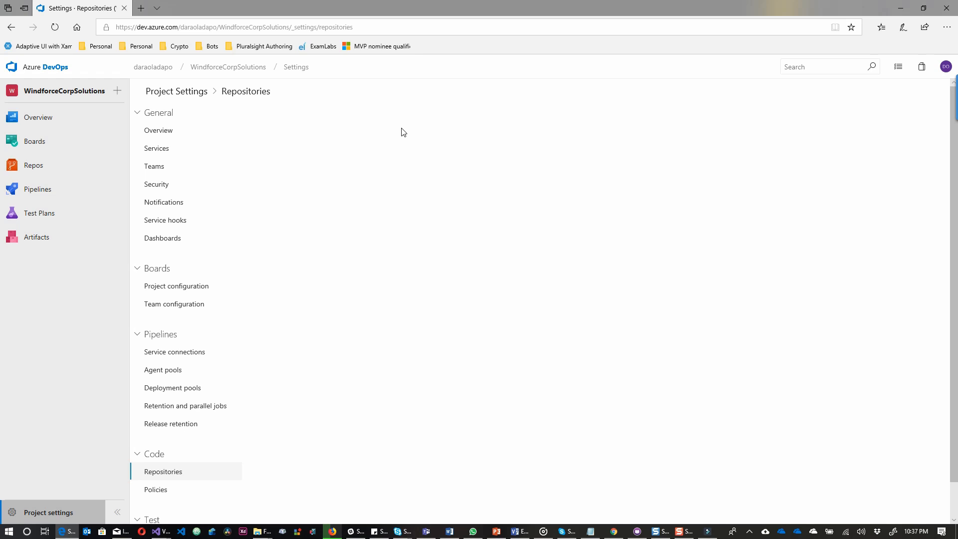
Browse Pipelines Builds, Releases and Library, then Test Plans and Artifacts.
click(31, 190)
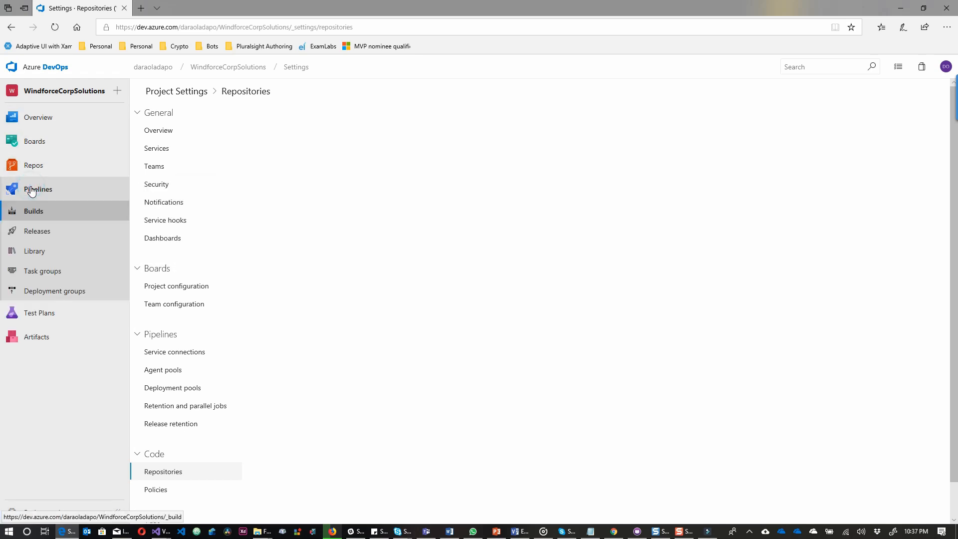
click(39, 218)
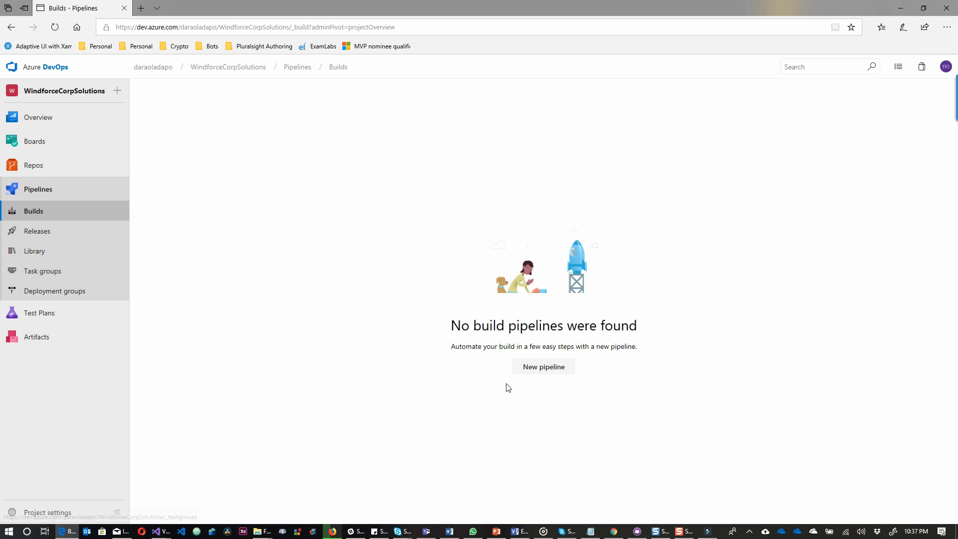
click(69, 230)
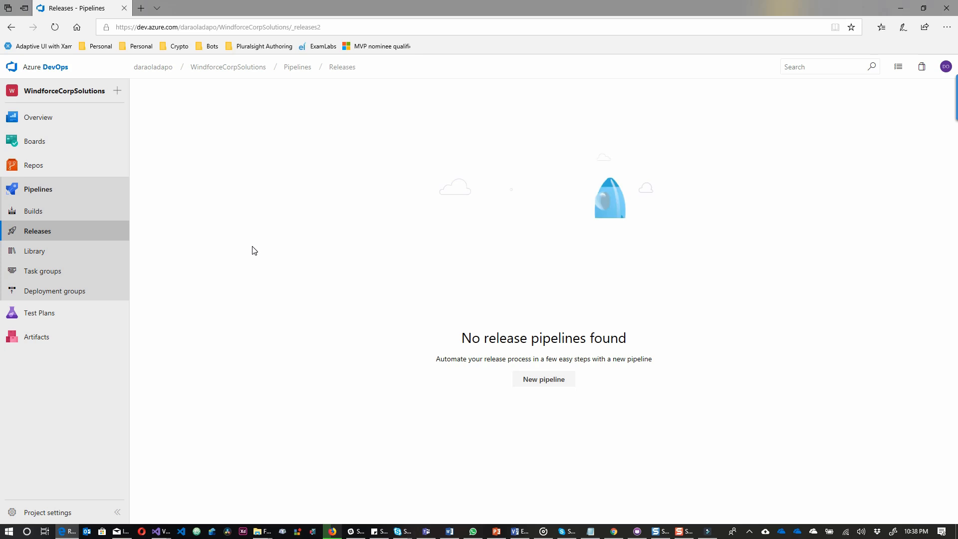
click(68, 255)
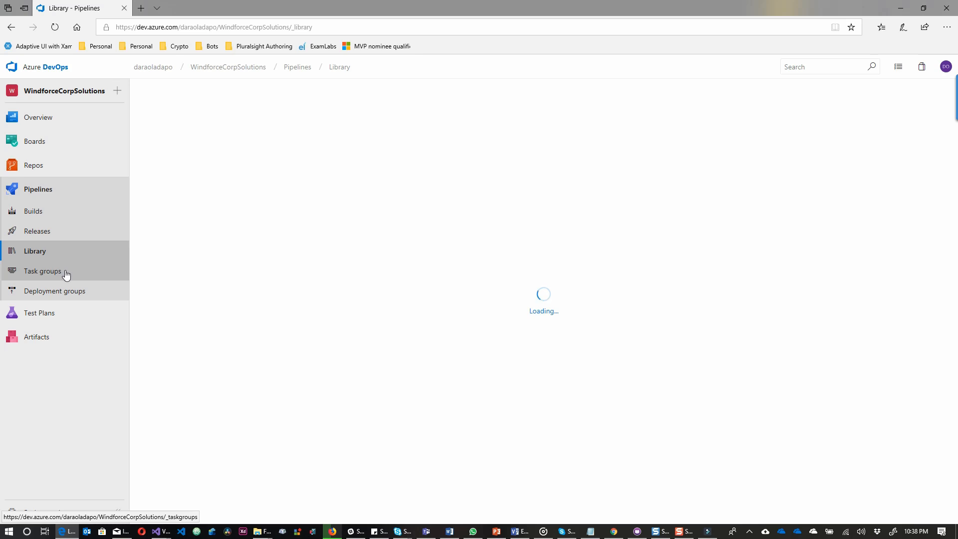
click(56, 313)
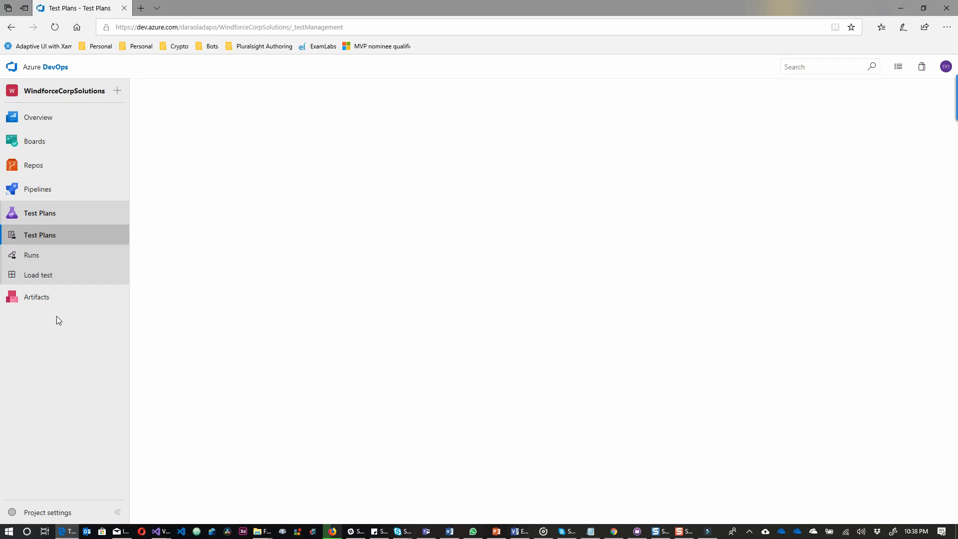
click(49, 298)
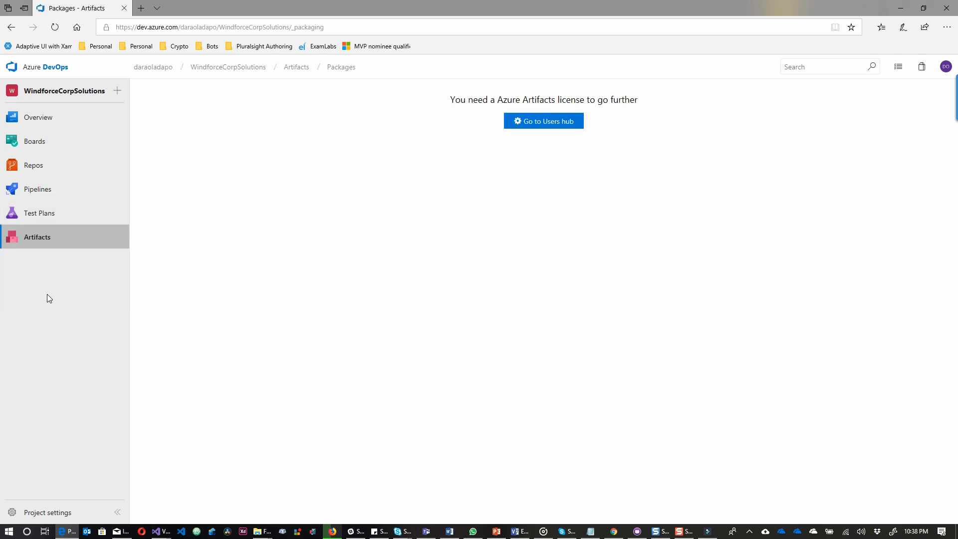
Return to the organization home and open the Organization settings Overview.
mouse_move(23, 168)
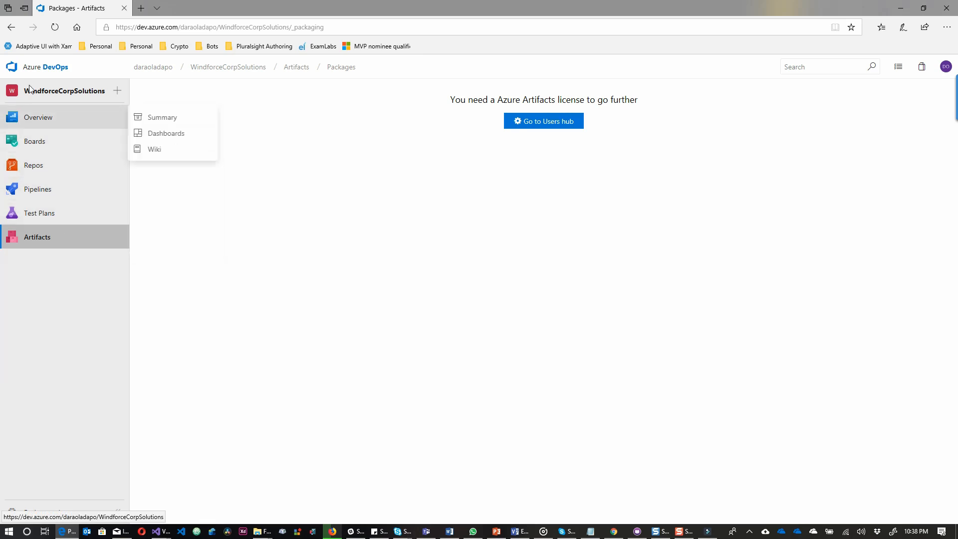
click(39, 70)
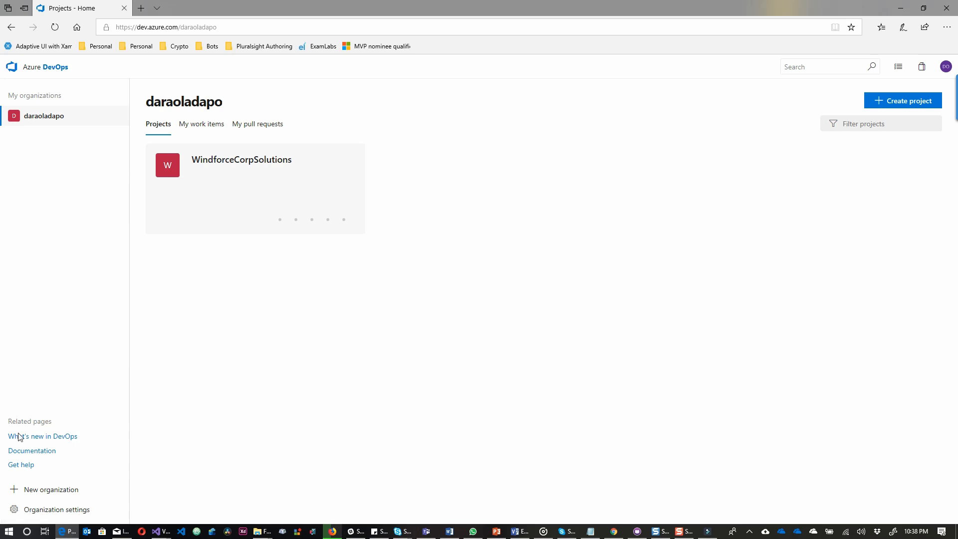
click(75, 510)
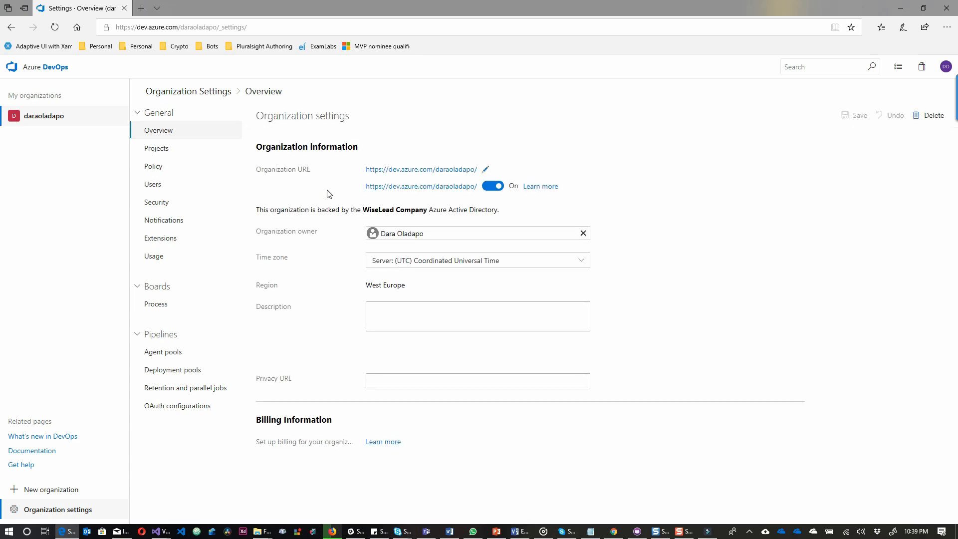
Change the organization URL to windforcecorp, save it, and go to the renamed organization's home.
click(485, 169)
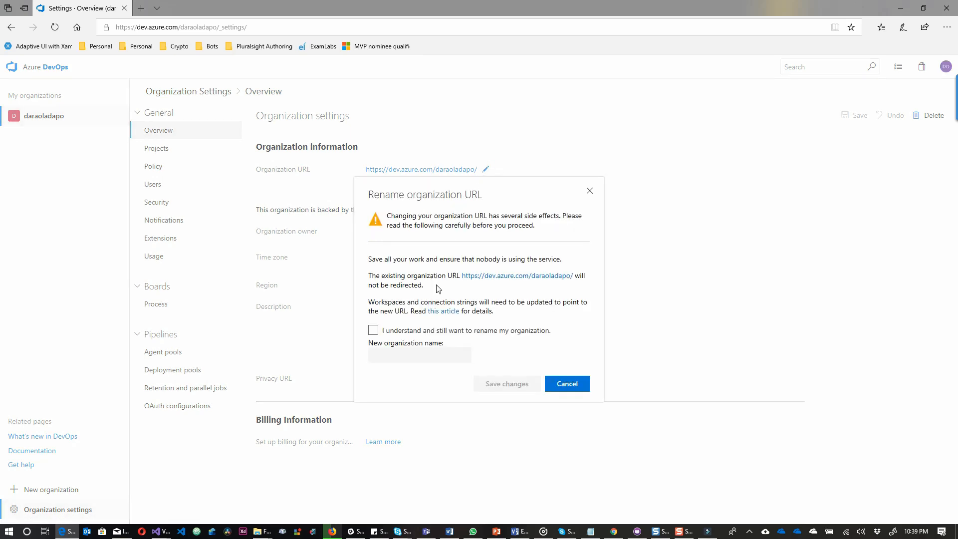
click(373, 330)
click(406, 353)
text(windfor)
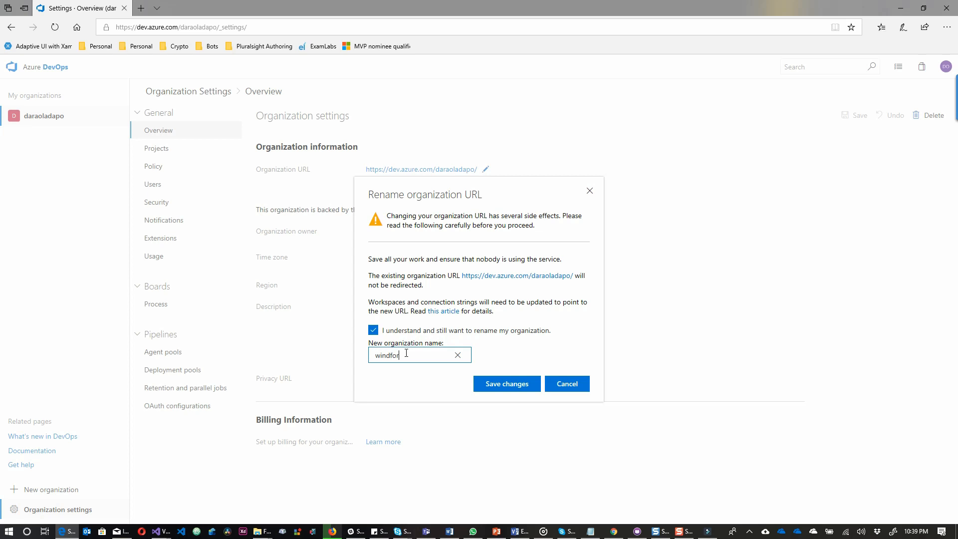
text(cecorp)
click(492, 389)
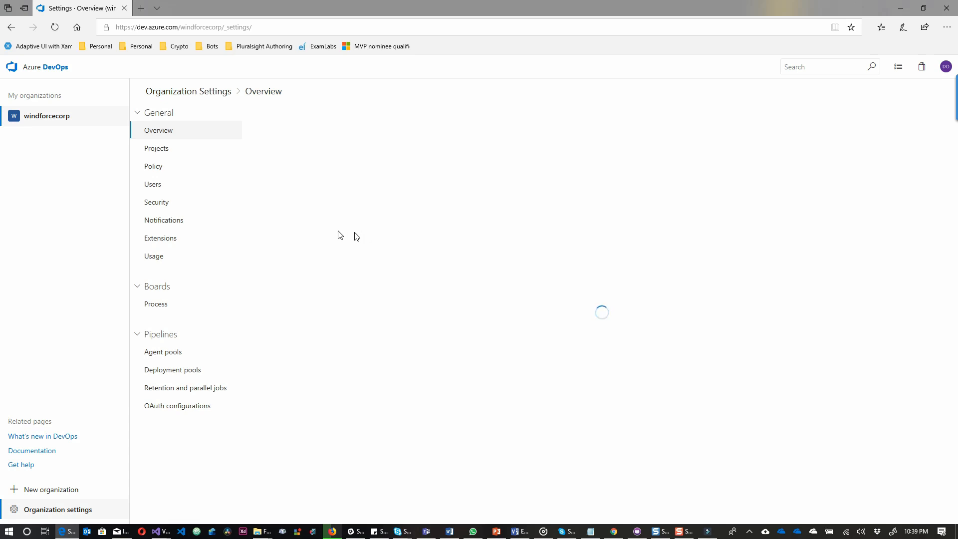
click(50, 119)
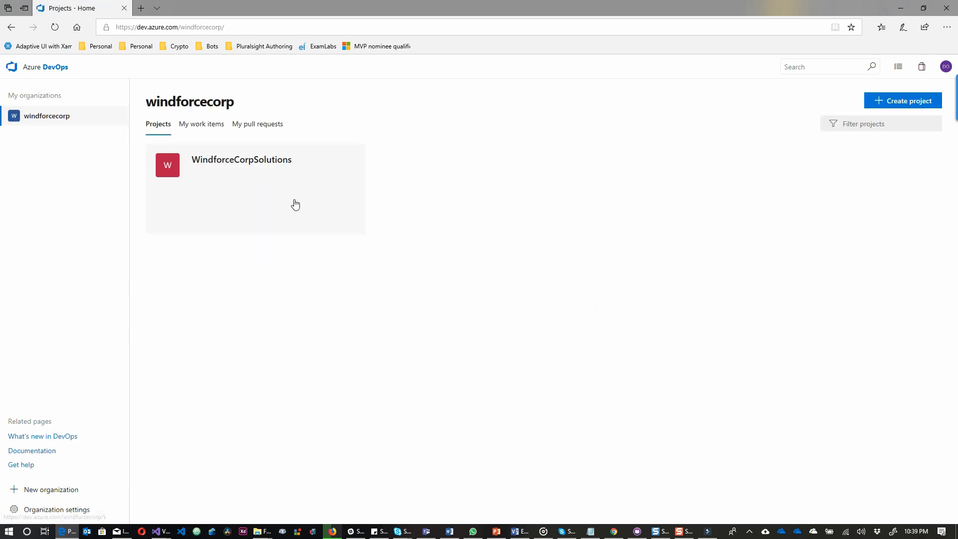
Open the WindforceCorpSolutions project summary under the windforcecorp organization and begin inviting users.
mouse_move(321, 216)
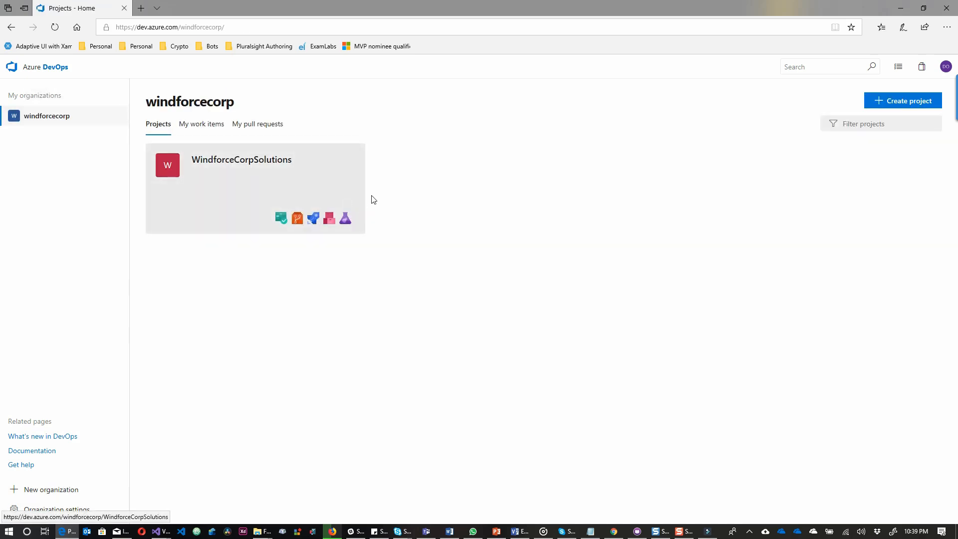
click(276, 168)
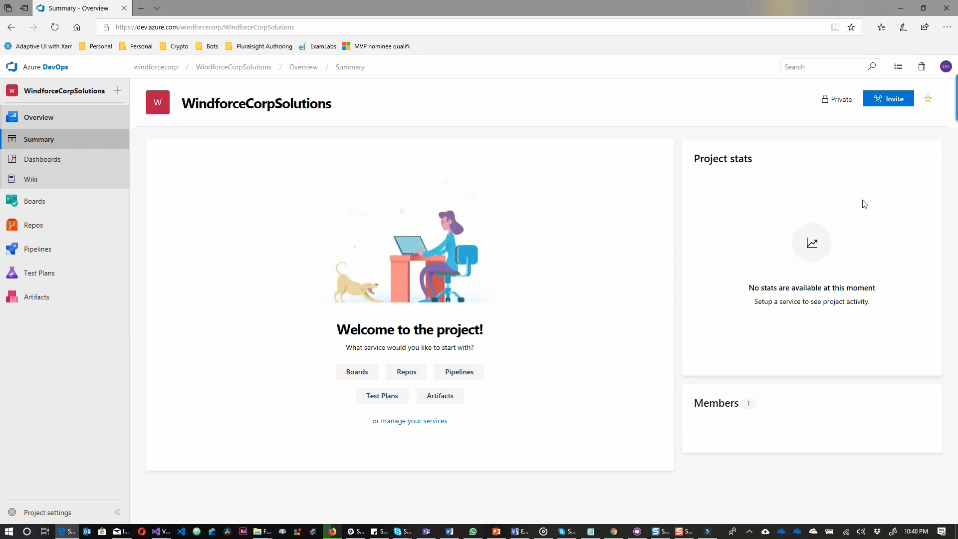
click(889, 106)
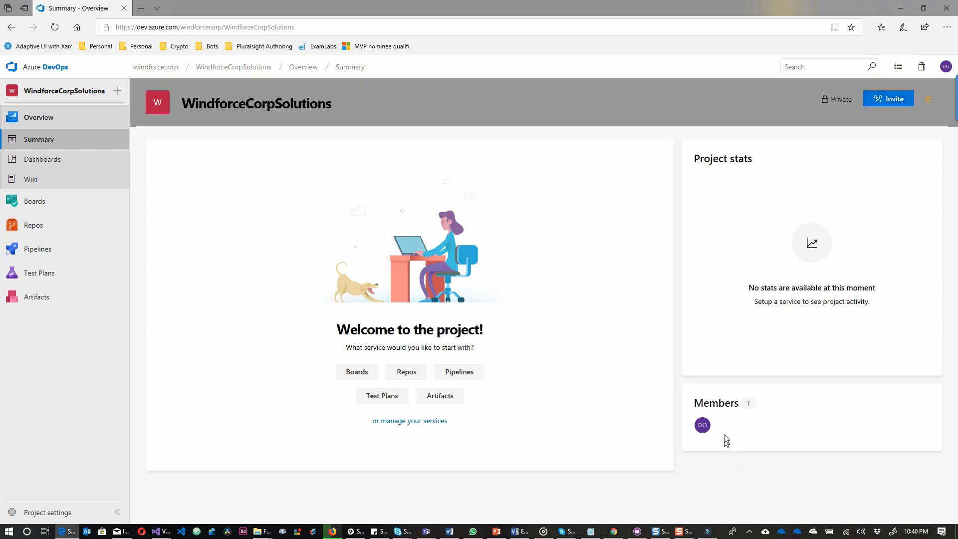
Search for and pick user accounts in the Add users dialog, then clear the picks.
click(884, 100)
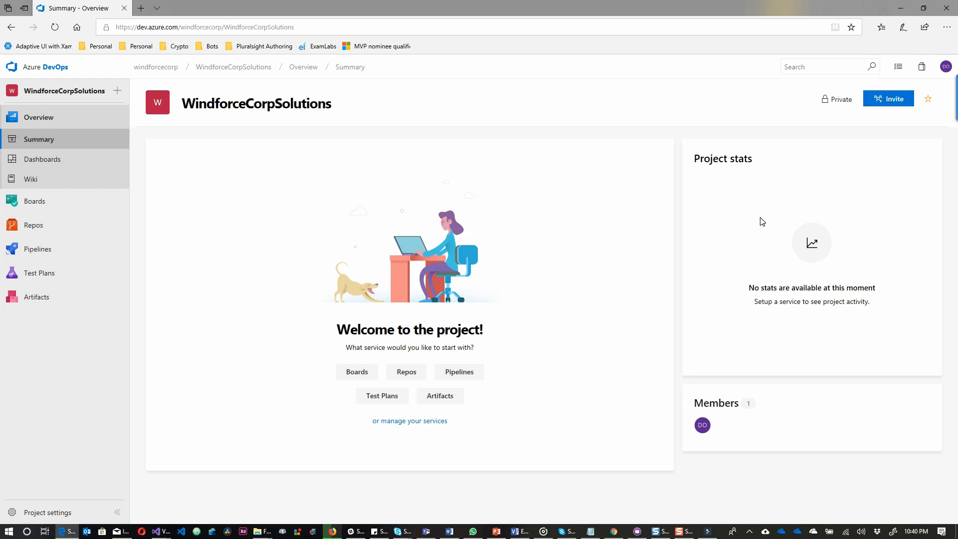
text(d)
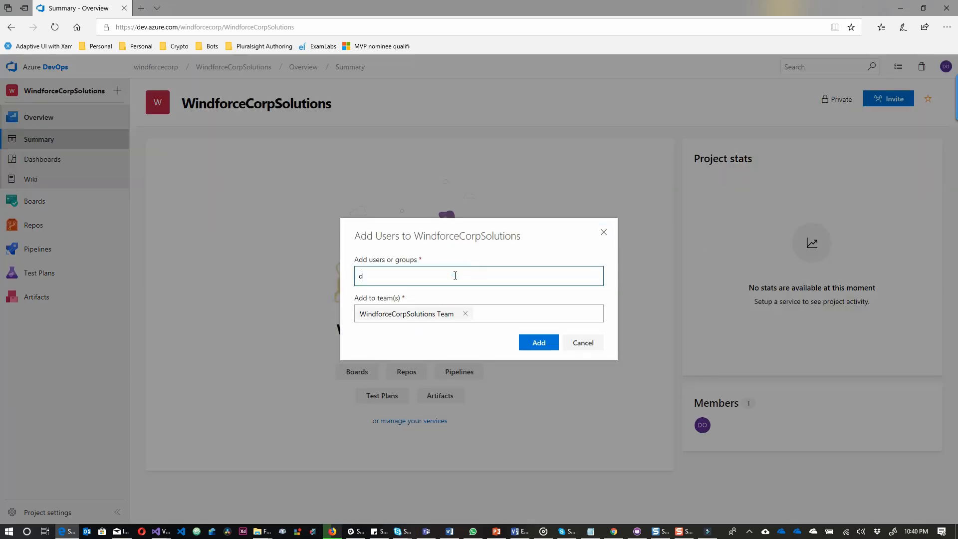
text(ara)
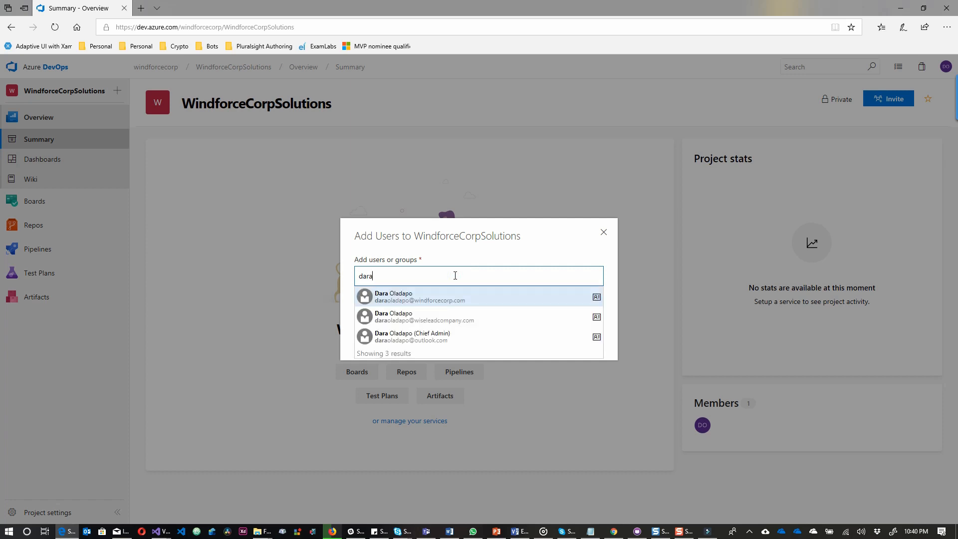
click(443, 317)
text(dara)
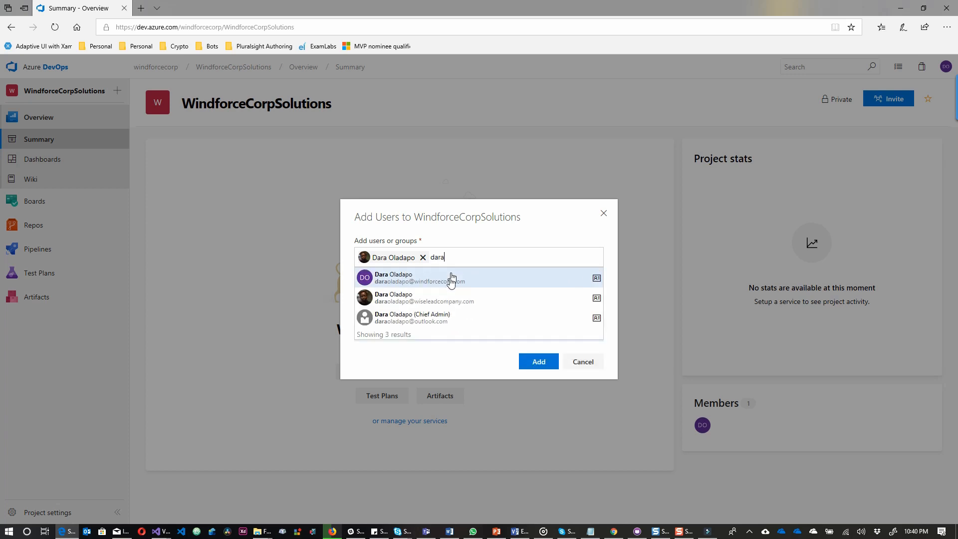
click(442, 318)
click(564, 252)
text(w)
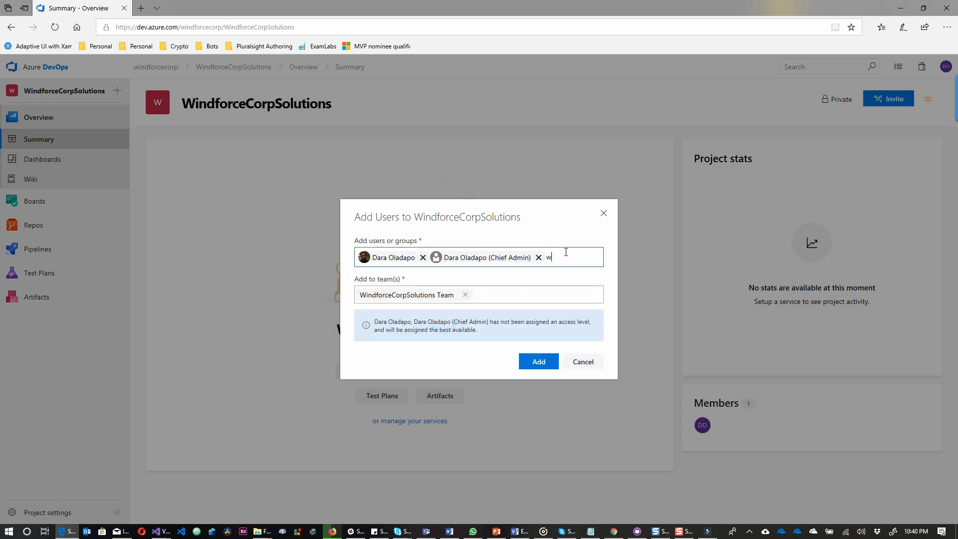
text(iselead)
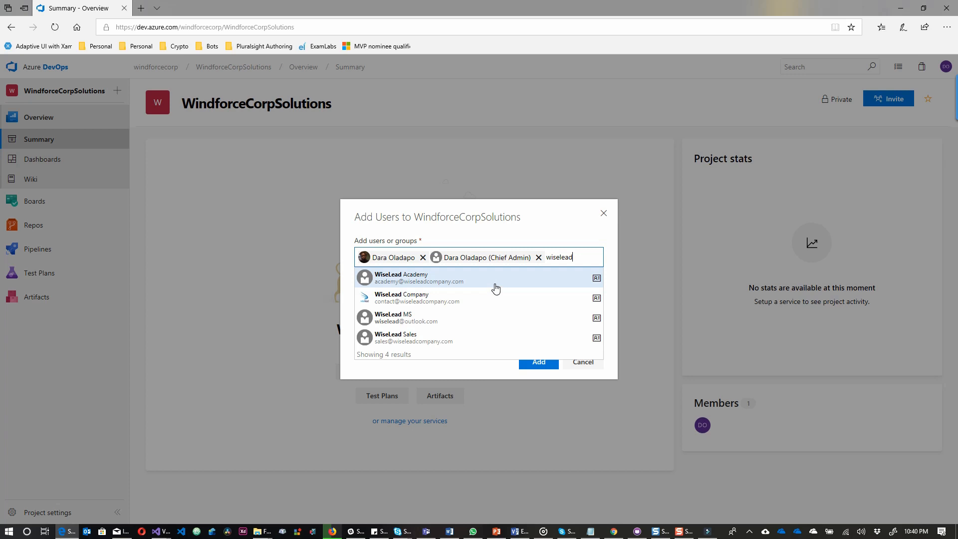
text(dev)
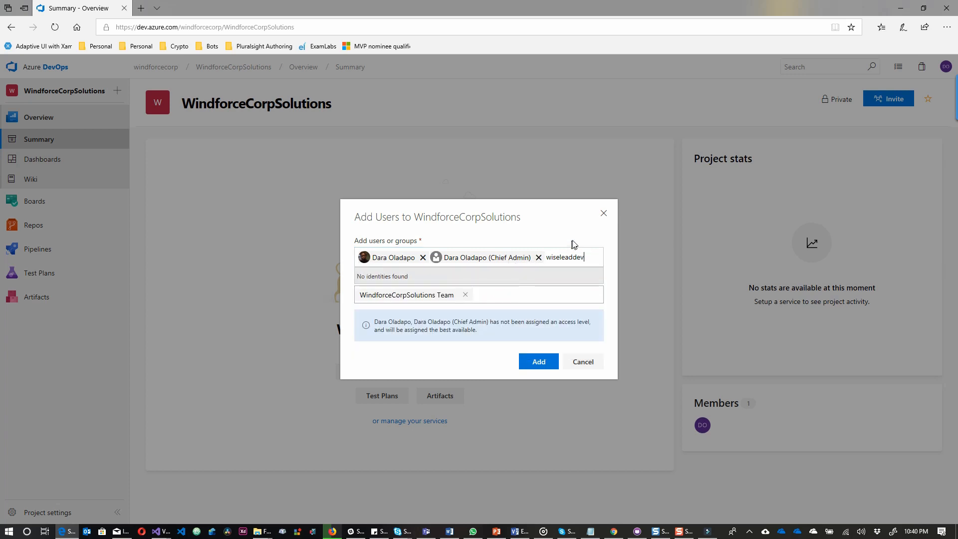
key(BackSpace)
key(BackSpace)
key(BackSpace)
key(BackSpace)
key(BackSpace)
key(BackSpace)
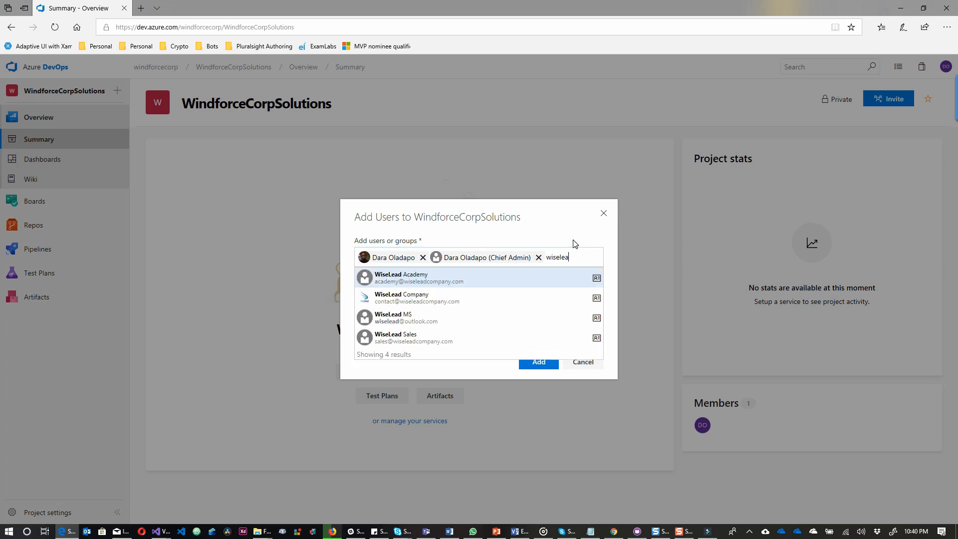
key(BackSpace)
key(BackSpace)
key(BackSpace)
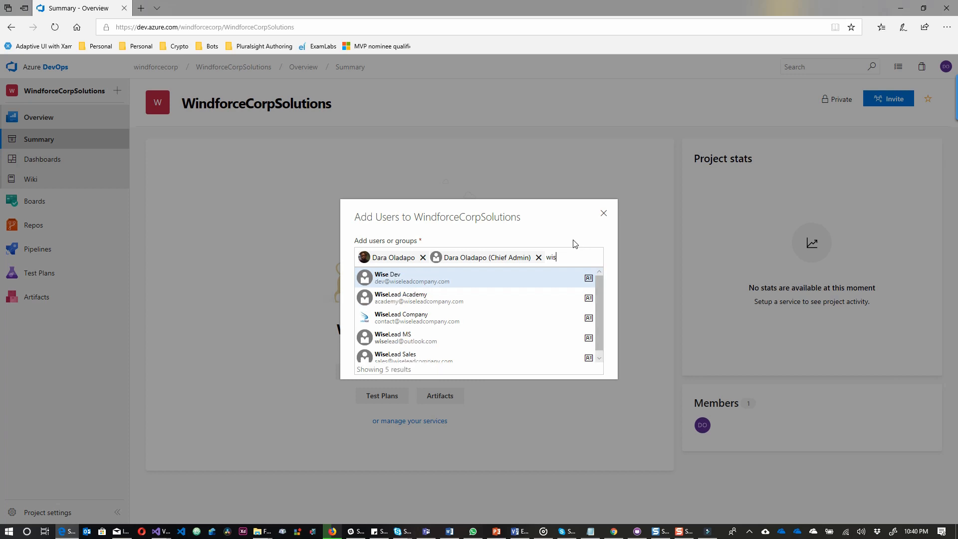
key(BackSpace)
key(BackSpace)
key(BackSpace)
Pick three user accounts and add them to the WindforceCorpSolutions Team.
text(d)
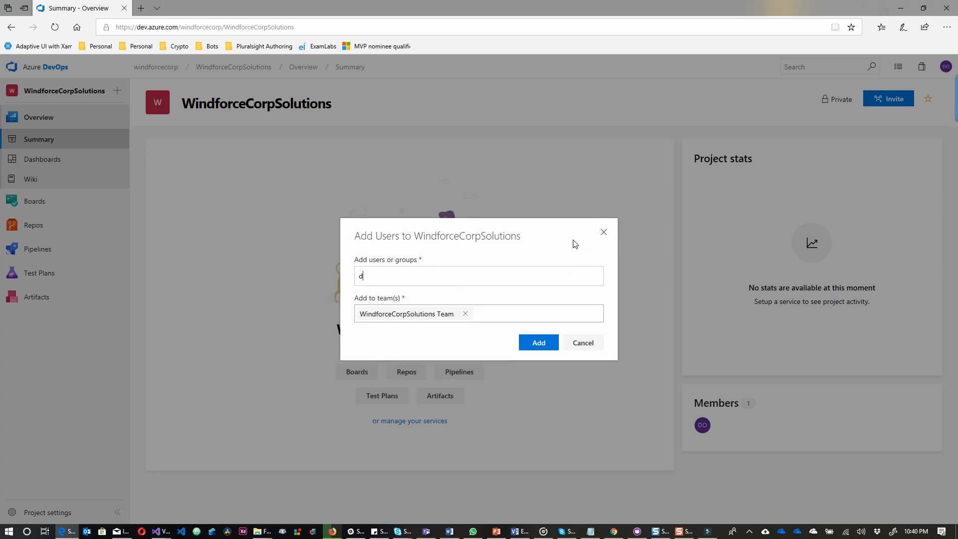
text(ara)
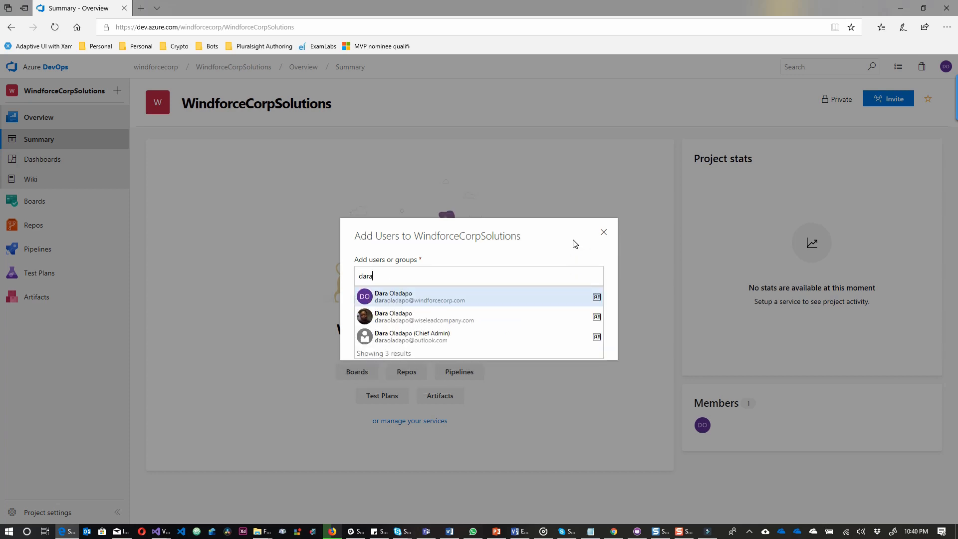
key(Down)
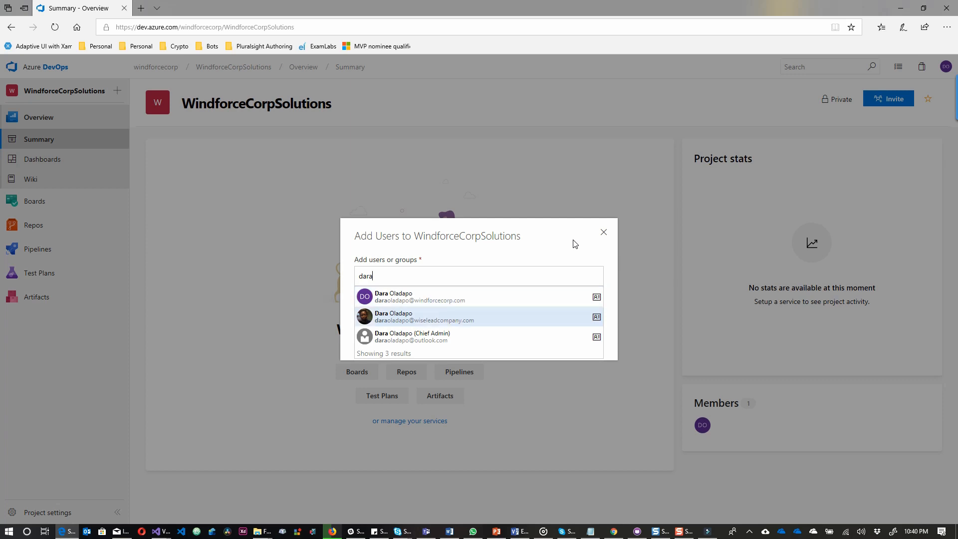
key(Return)
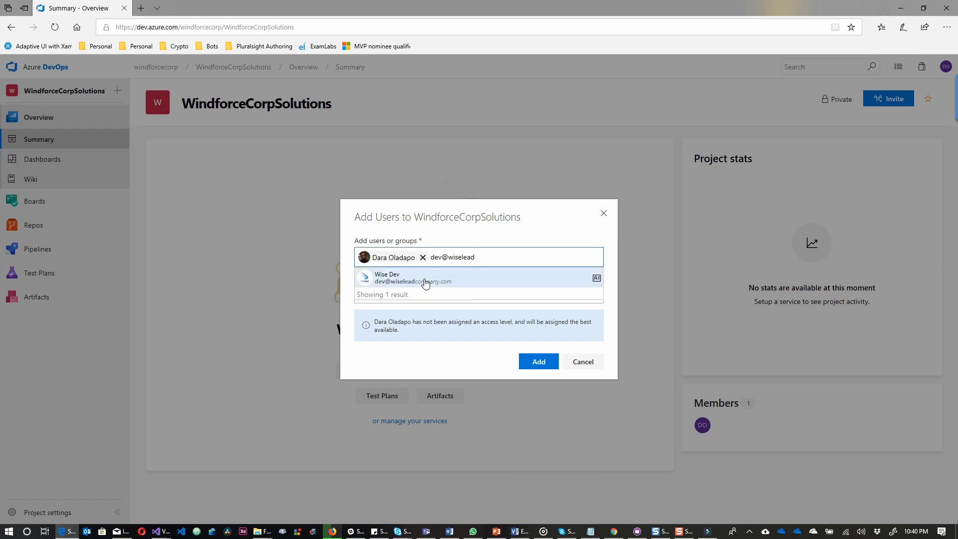
click(424, 282)
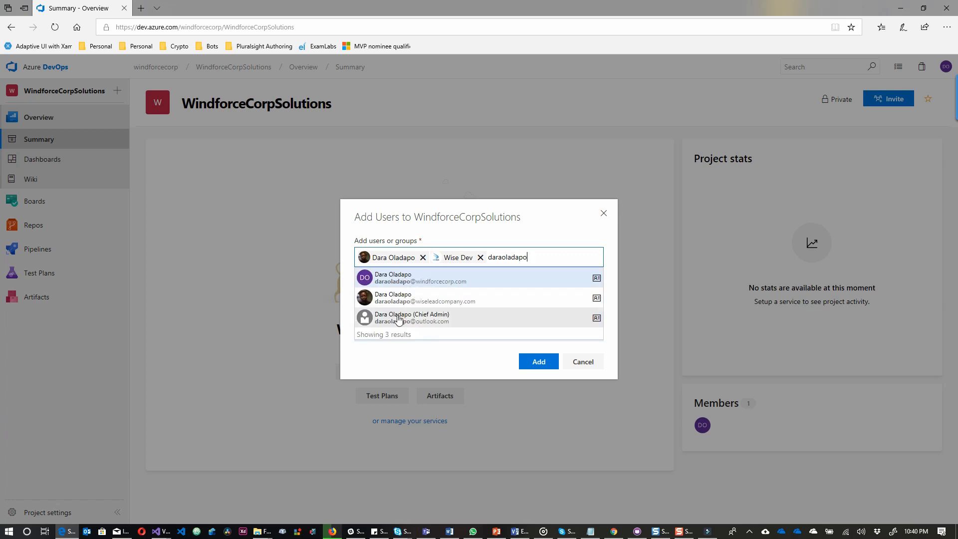
click(397, 318)
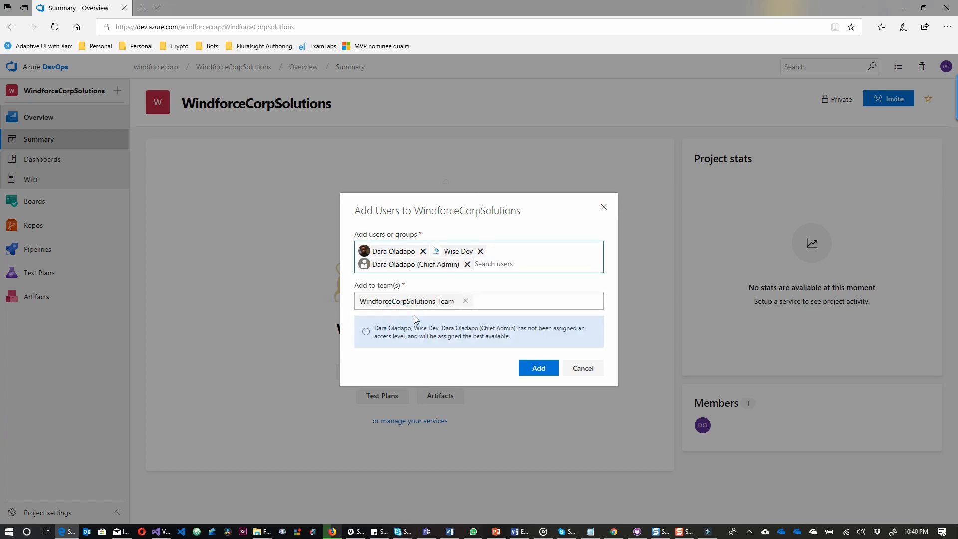
click(539, 368)
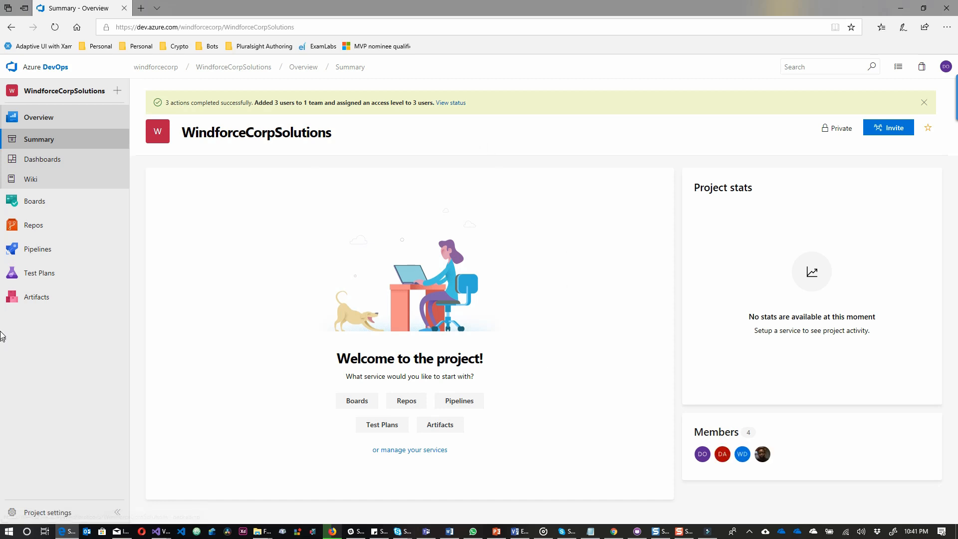
Open the WindforceCorpSolutions project's Boards Work Items list.
mouse_move(44, 211)
click(44, 211)
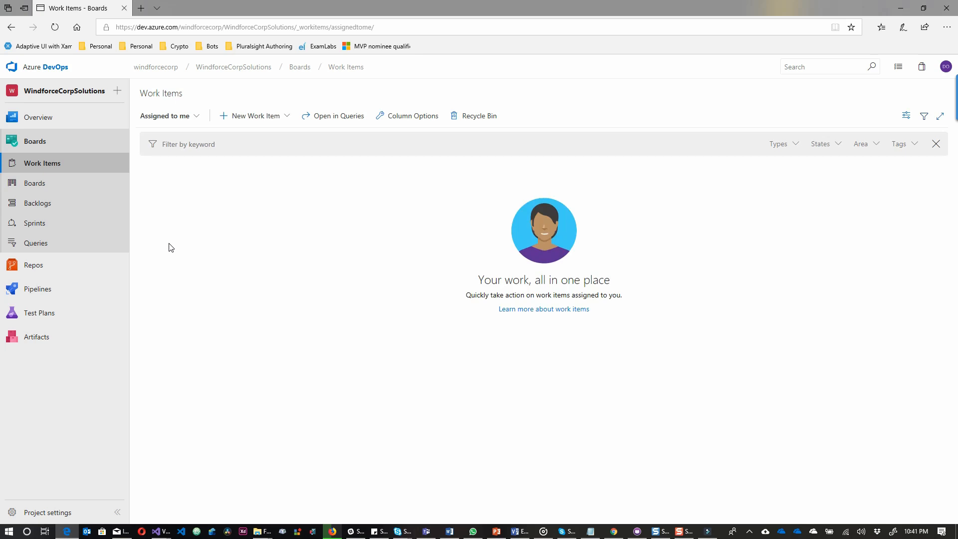
Create a Feature titled 'Employee List', assign it to a project member, and save it.
click(284, 114)
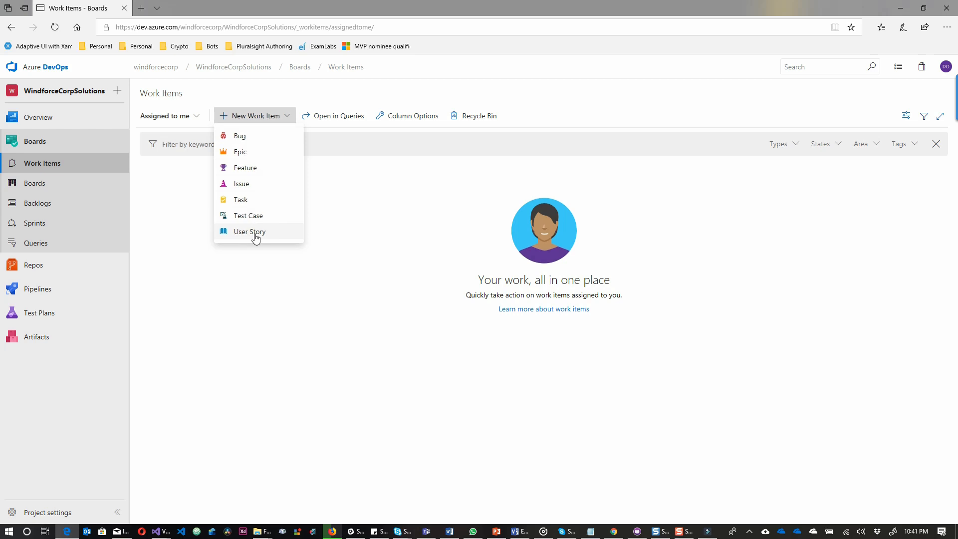
click(255, 170)
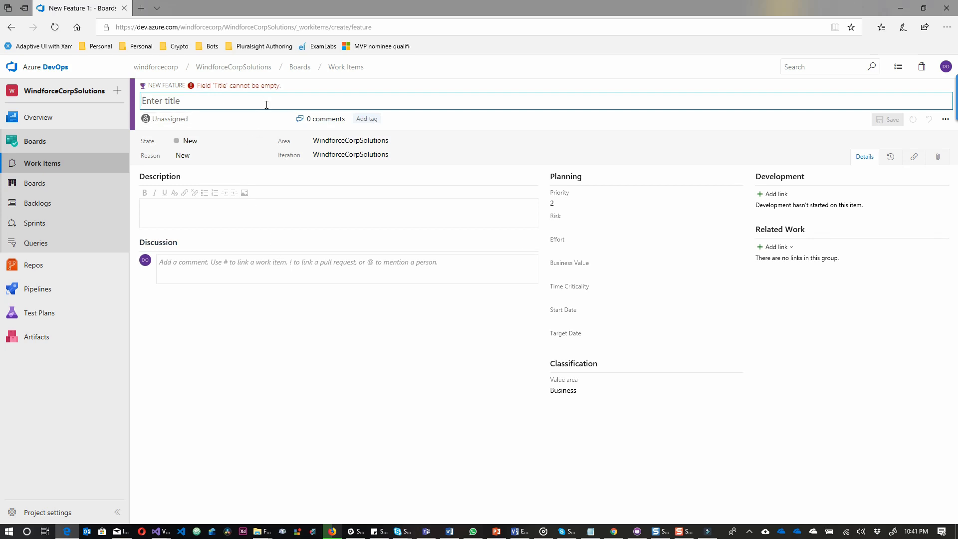
text(Emplo)
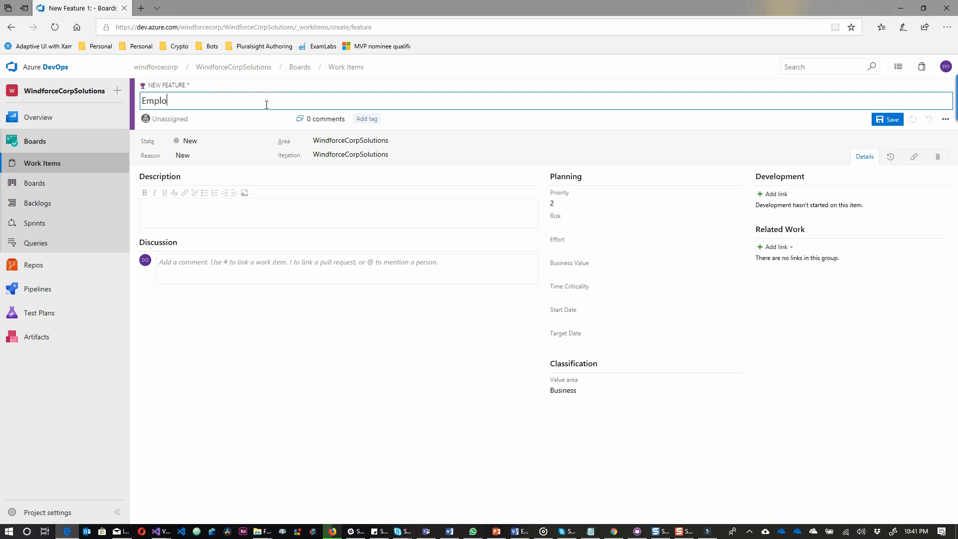
text(yee Lists)
key(BackSpace)
click(203, 118)
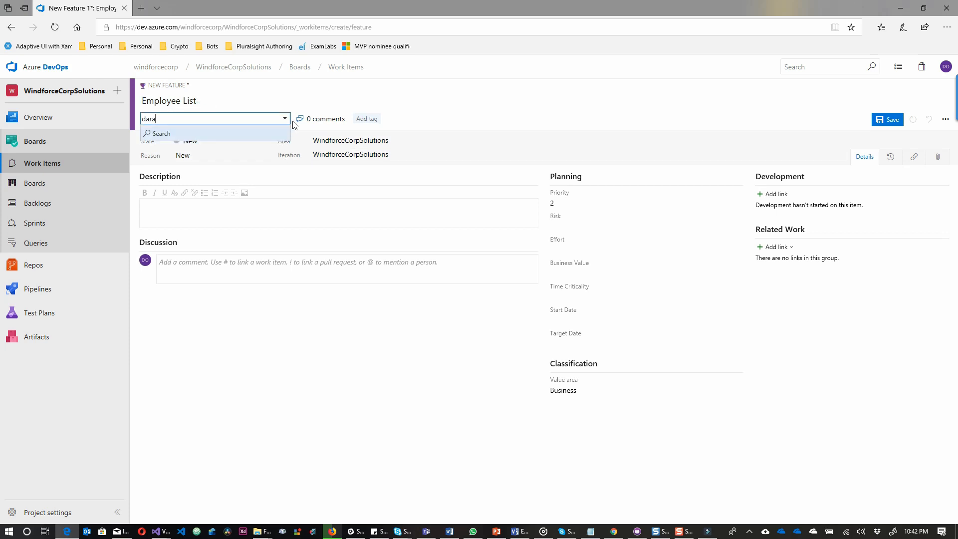
click(247, 134)
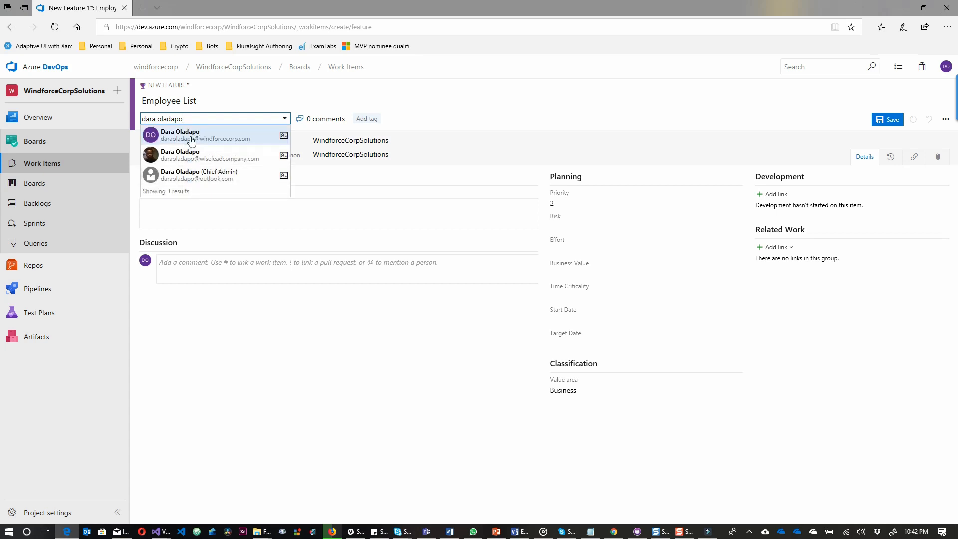
click(192, 156)
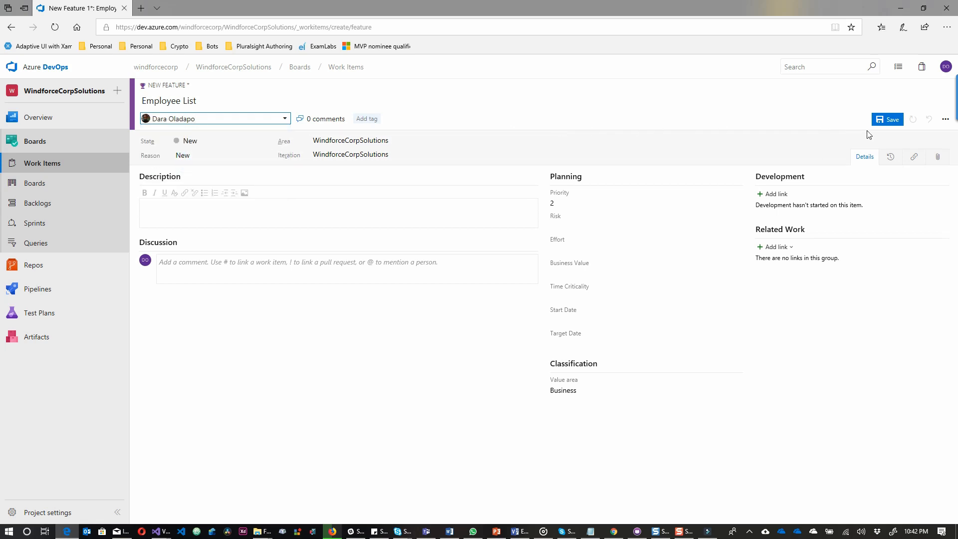
click(885, 122)
click(885, 121)
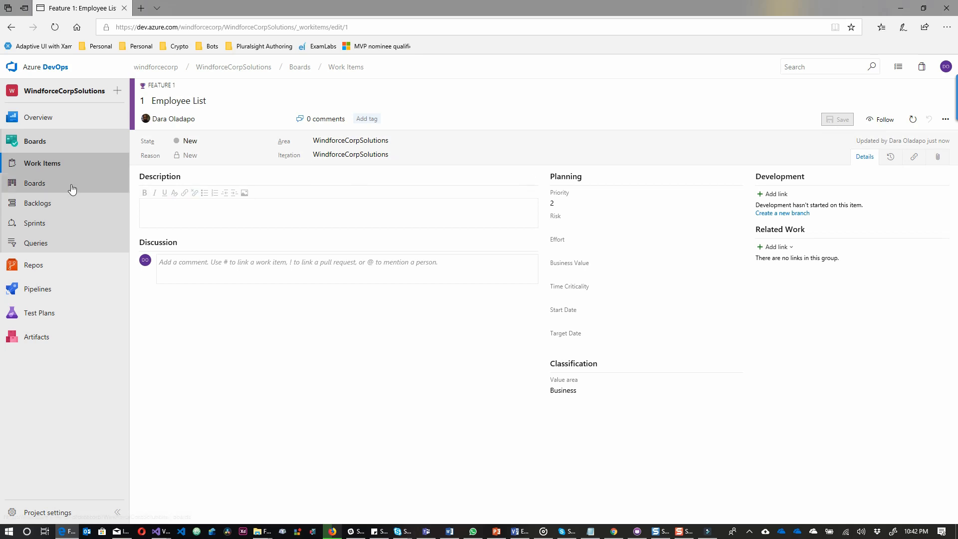
Open the team's board, dismiss the tip, and switch the backlog level from Stories to Features.
click(53, 193)
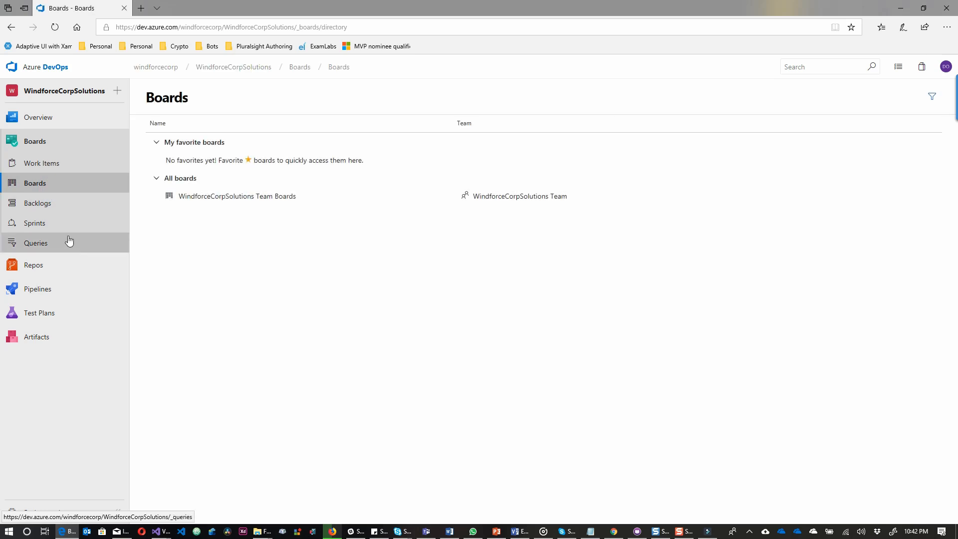
click(193, 199)
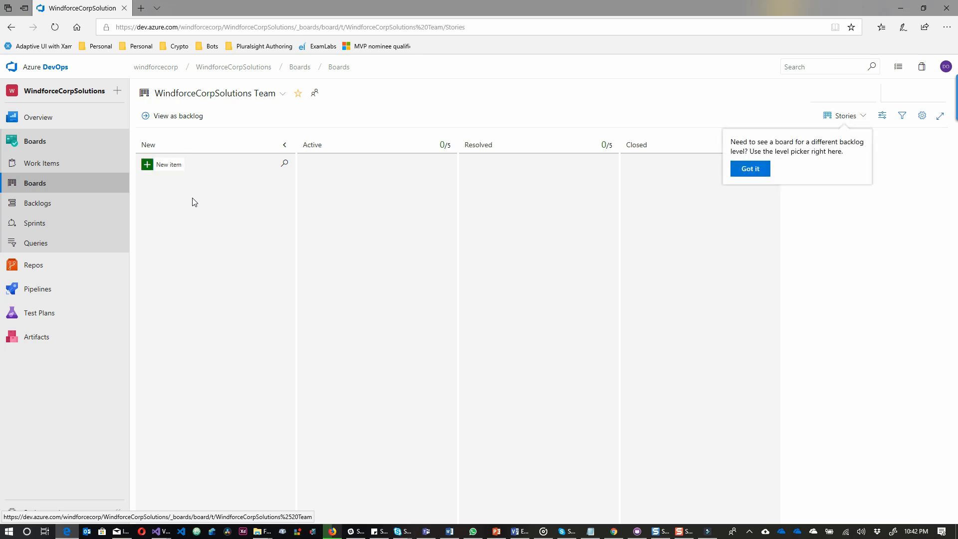
click(746, 170)
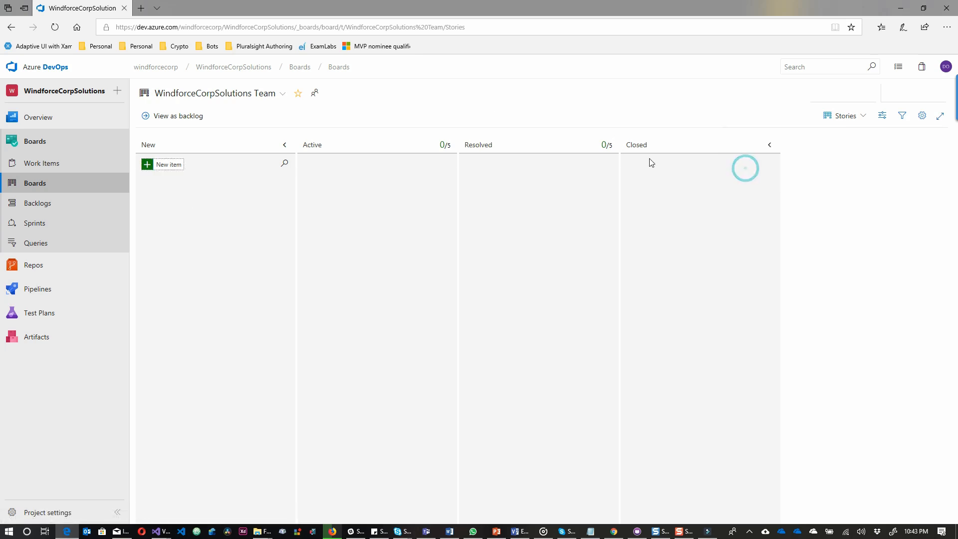
click(862, 116)
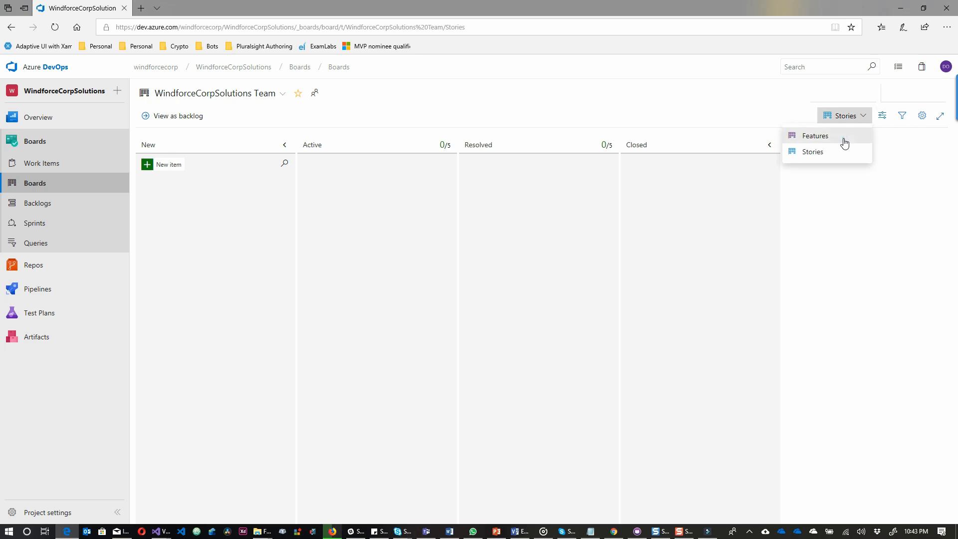
click(845, 137)
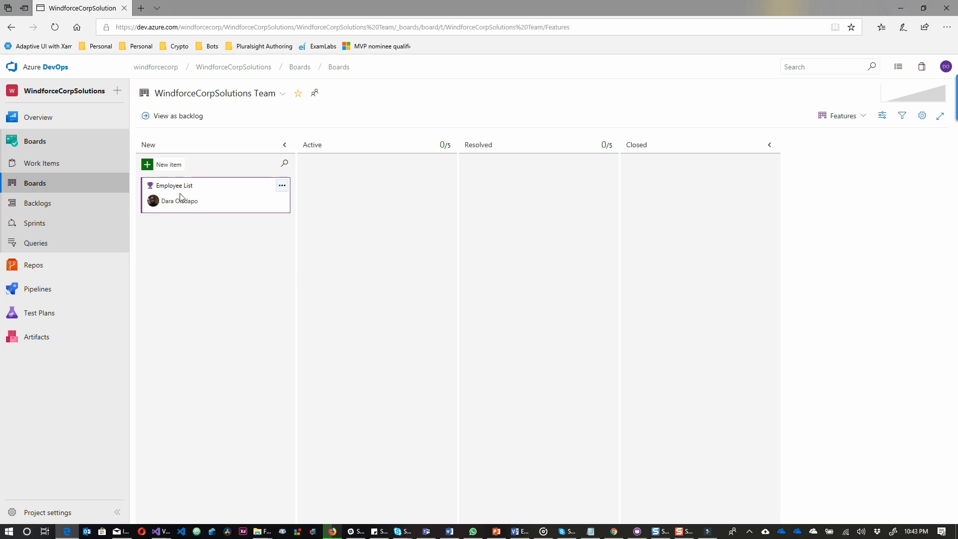
Add a new 'Edit Employee' feature card in the New column.
click(159, 167)
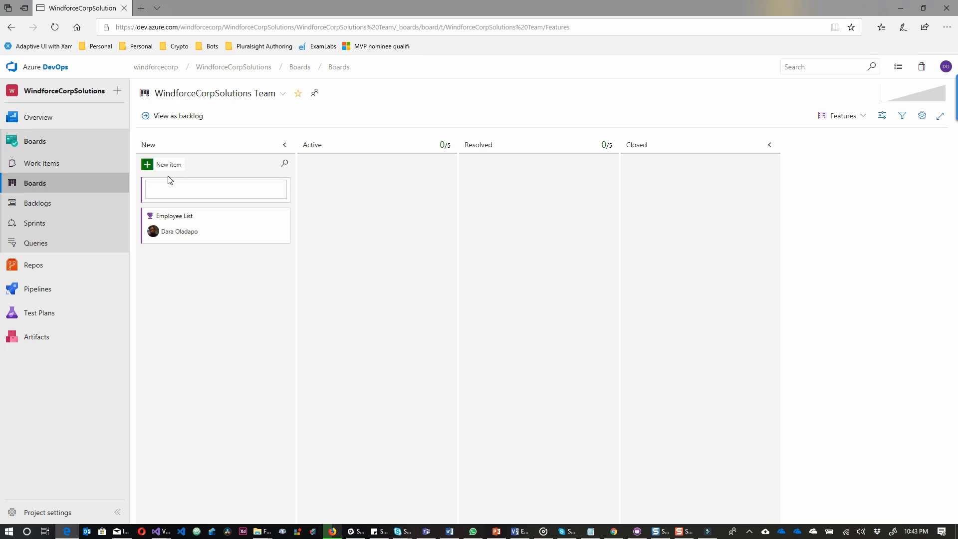
text(Edit Employee)
key(Return)
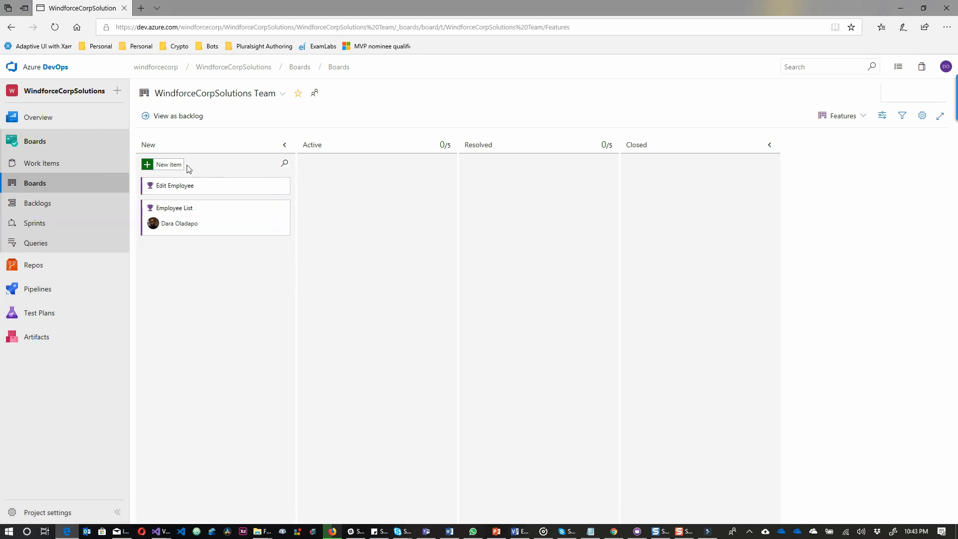
Assign Edit Employee to the dev account, then move it to Active and Employee List to Resolved.
click(213, 190)
click(189, 202)
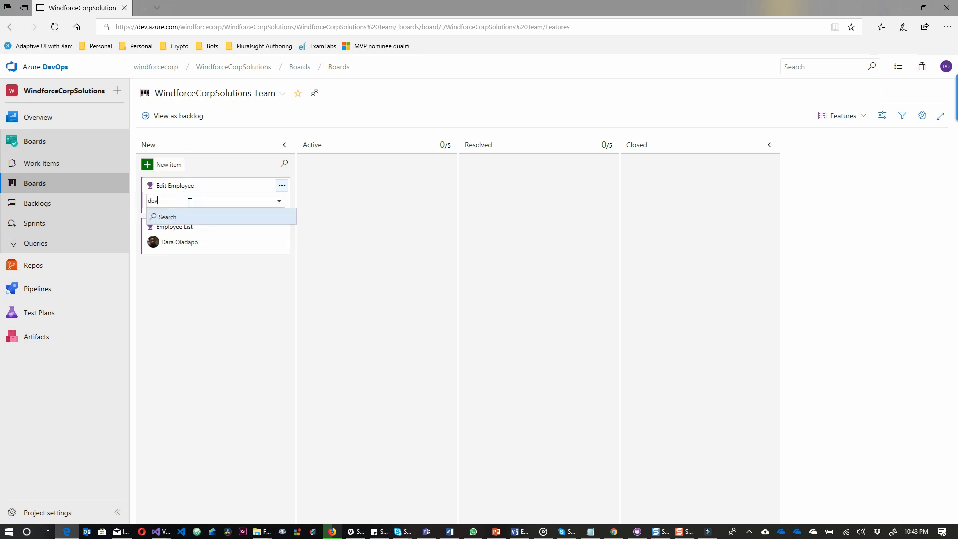
key(Return)
click(183, 218)
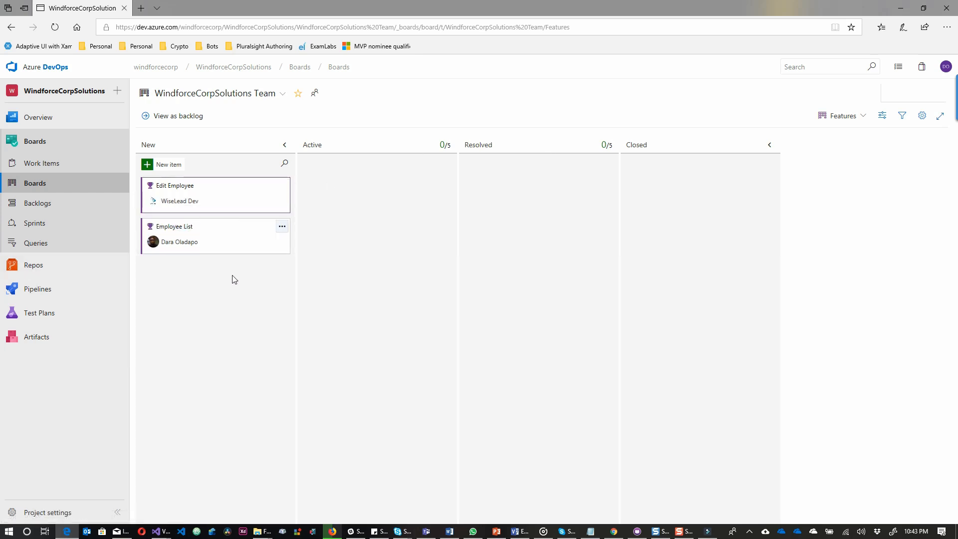
click(178, 227)
drag(534, 205, 500, 191)
drag(158, 188, 343, 184)
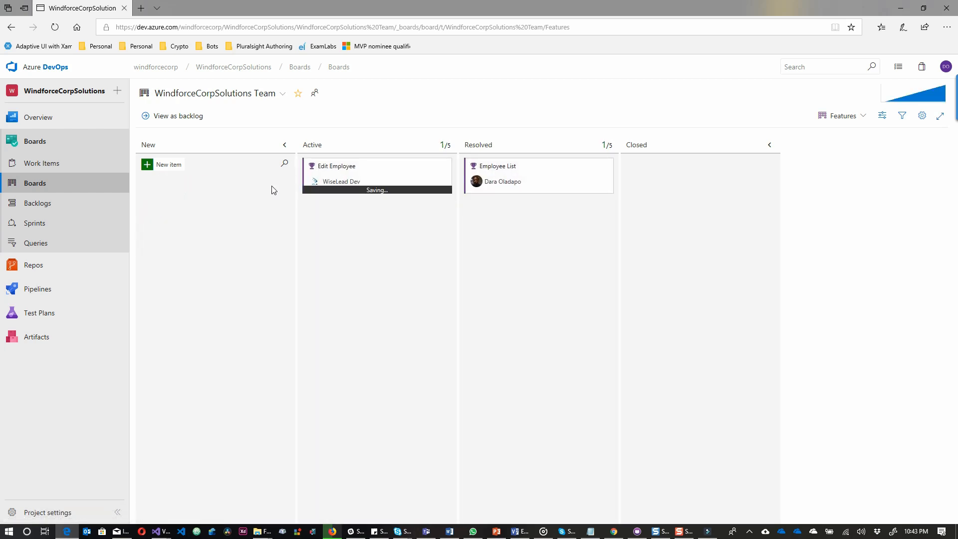
Add 'Just add another thing' and 'And complete it' features, moving 'And complete it' to Closed.
click(166, 165)
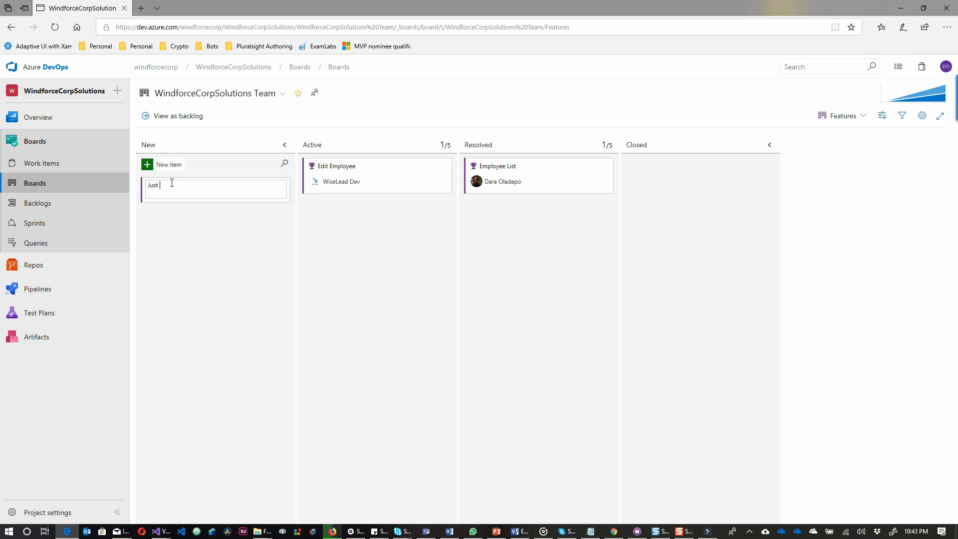
text(Just add another thing)
key(Return)
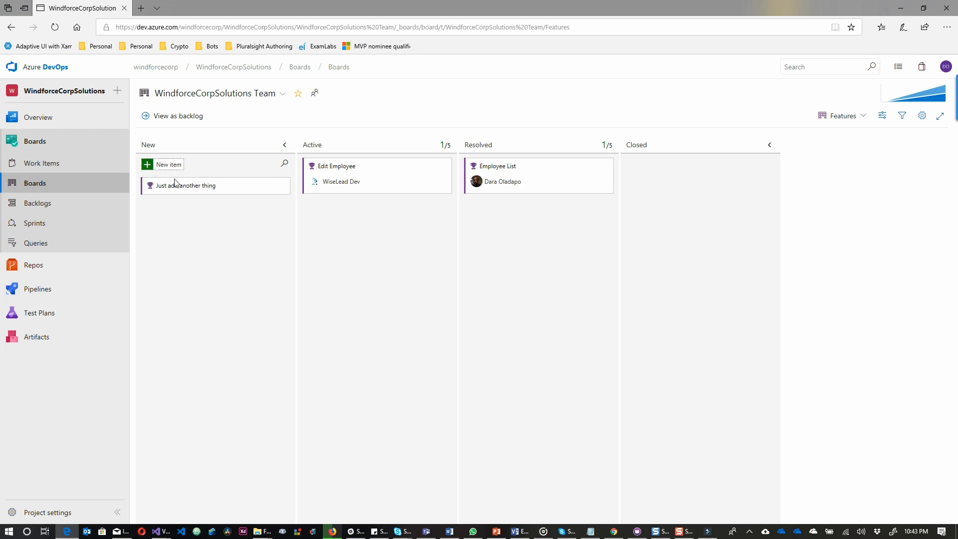
click(167, 168)
text(And comple)
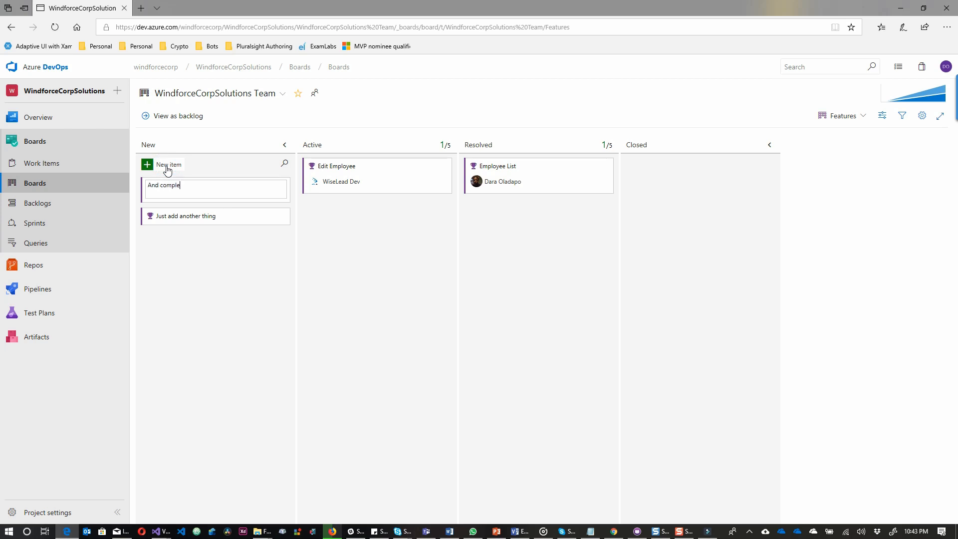
text(te it)
key(Return)
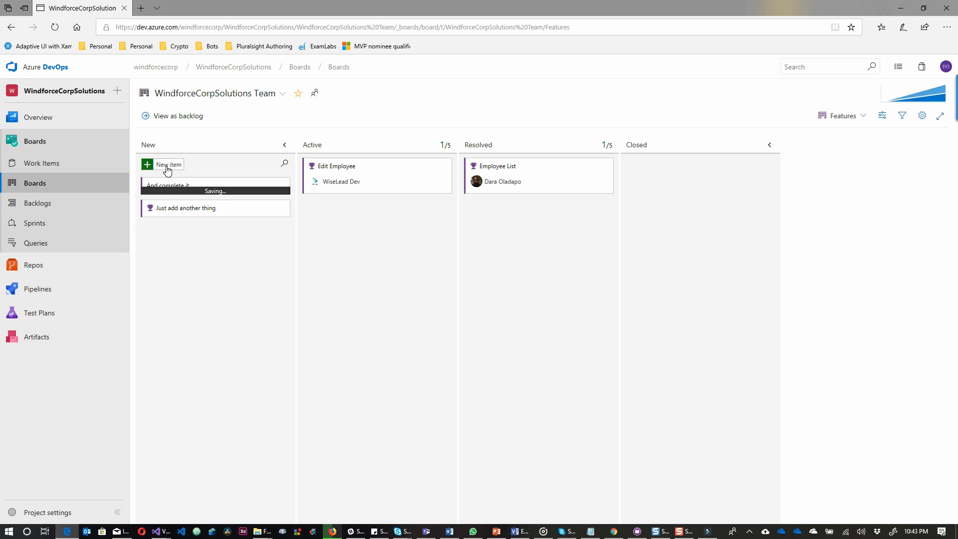
drag(164, 186, 661, 194)
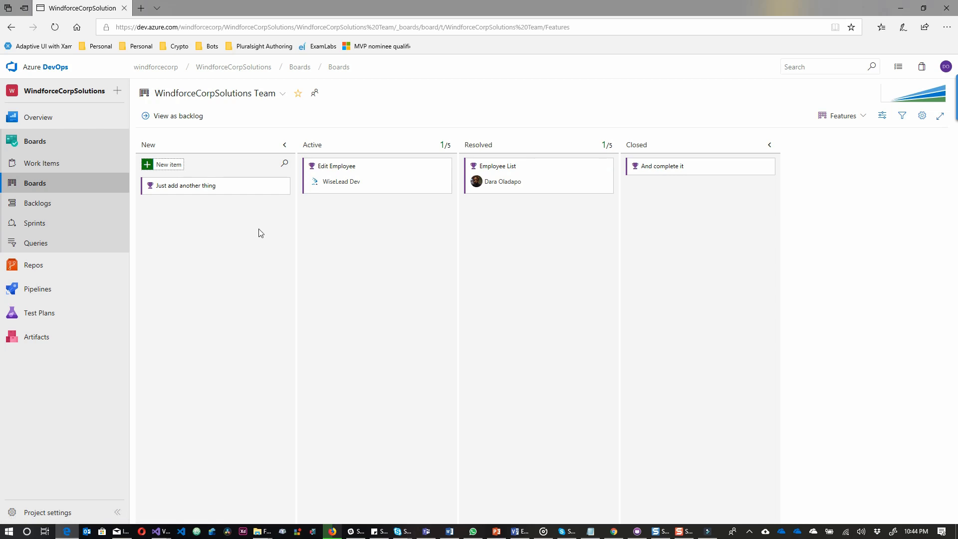
In board settings, split the Active and Resolved columns into Doing and Done.
click(930, 118)
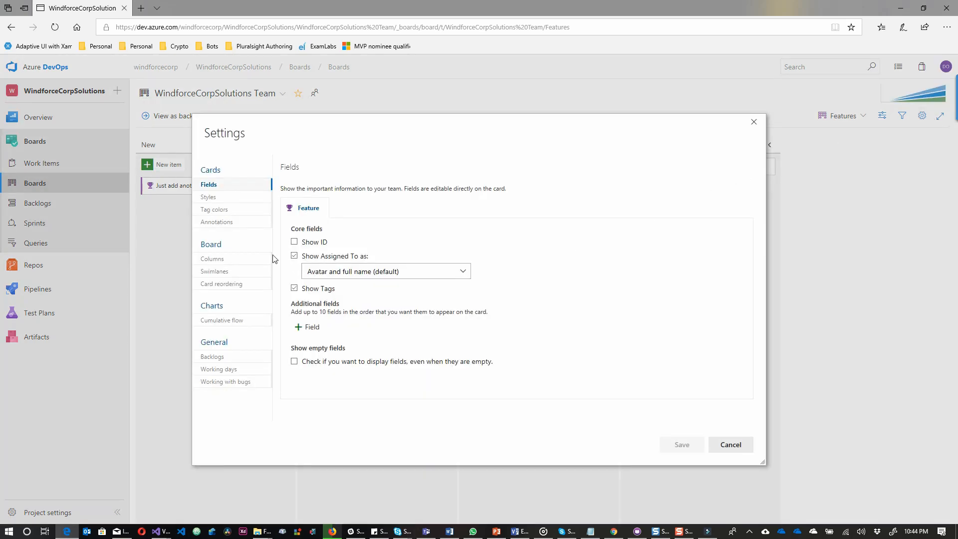
click(215, 261)
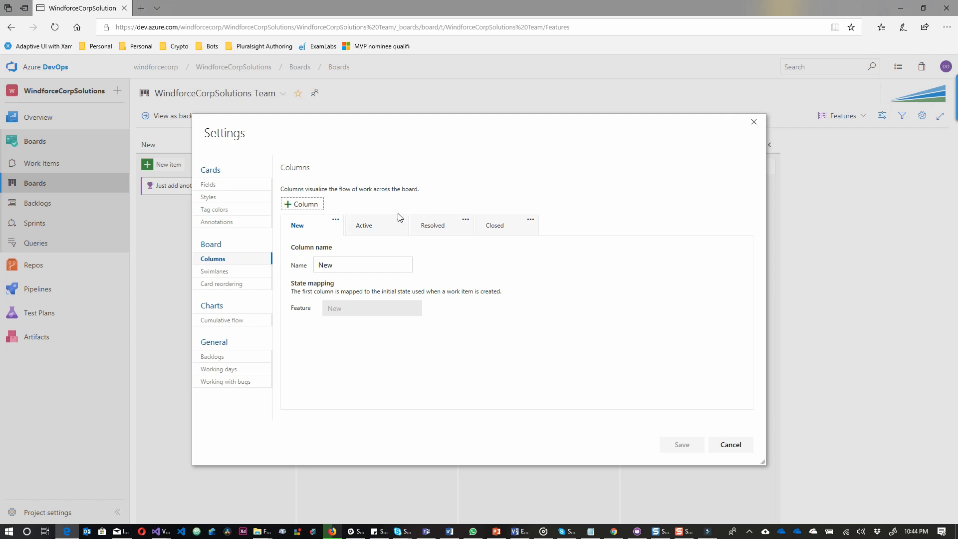
click(379, 224)
scroll(375, 310, down, 1)
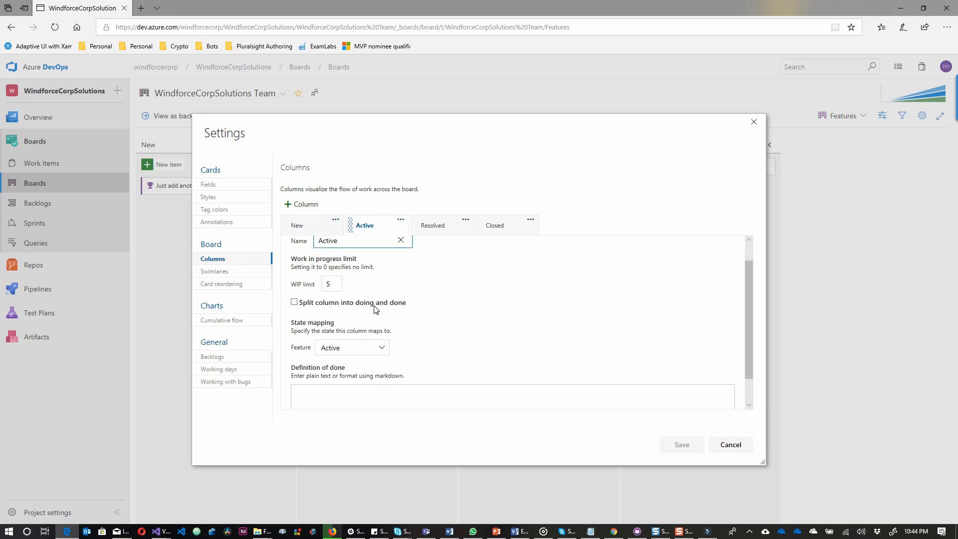
click(295, 302)
click(430, 222)
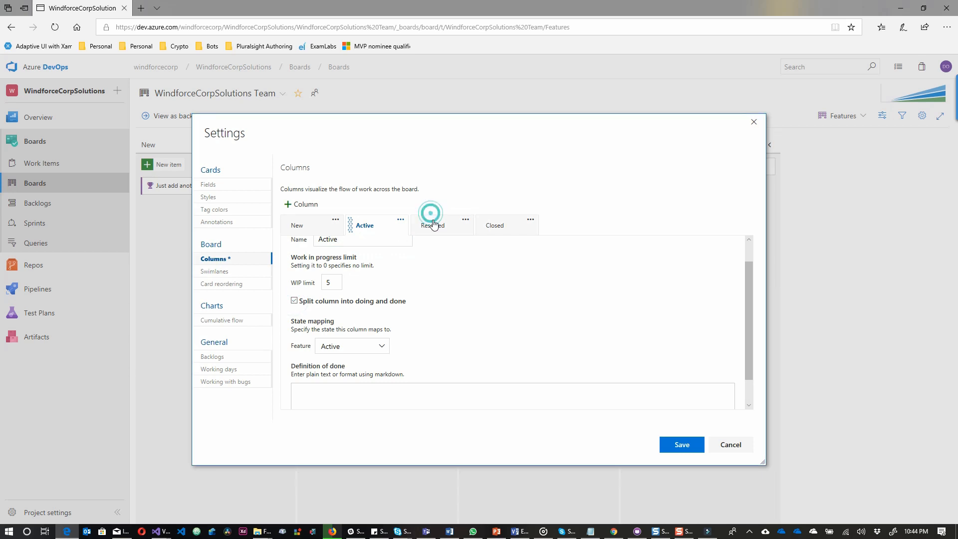
click(295, 303)
scroll(513, 308, down, 1)
scroll(513, 308, up, 2)
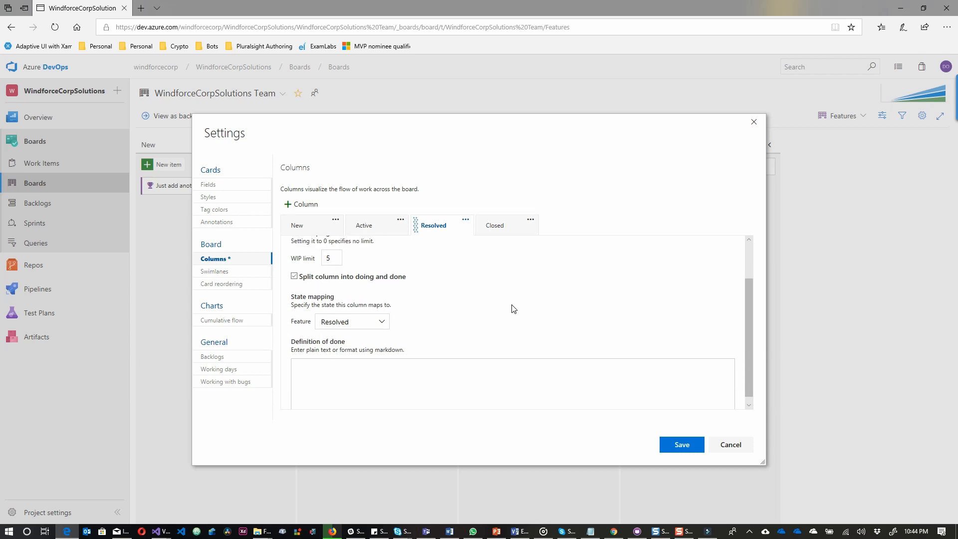
Add an API swimlane, rename the default lane to Web, and save the board settings.
click(214, 273)
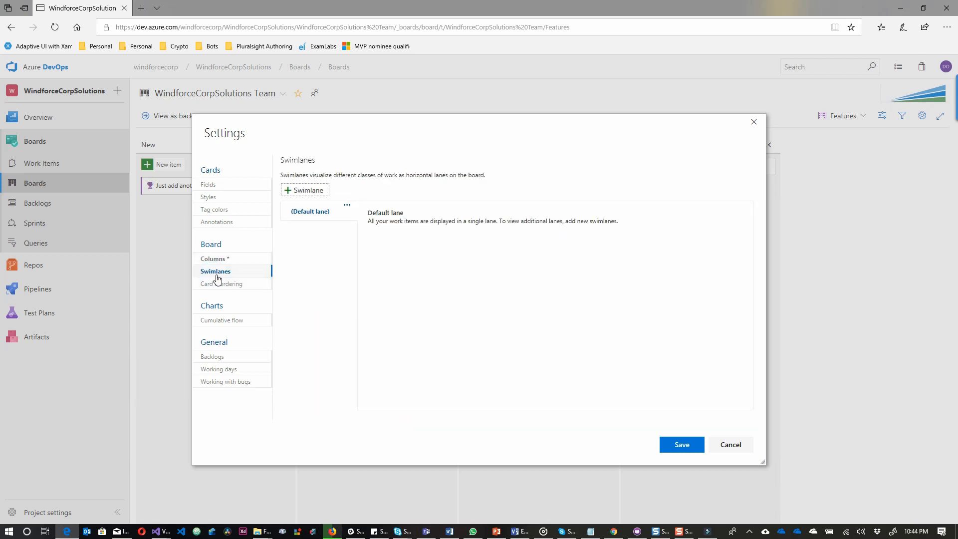
click(315, 193)
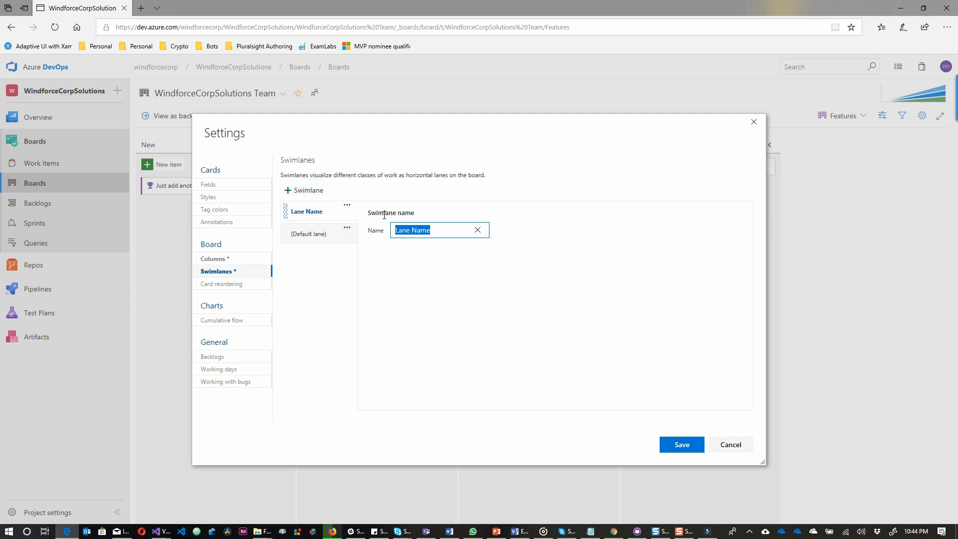
text(API)
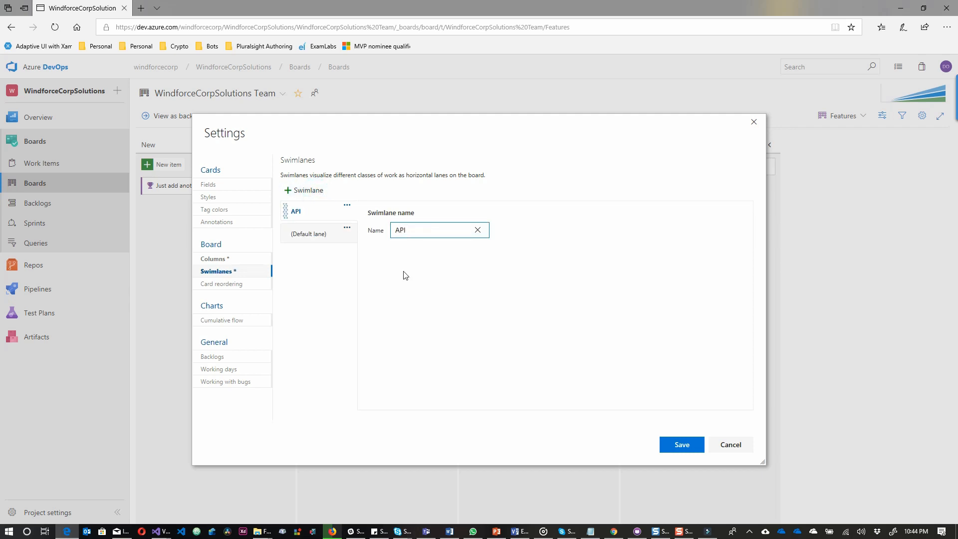
click(503, 332)
click(310, 235)
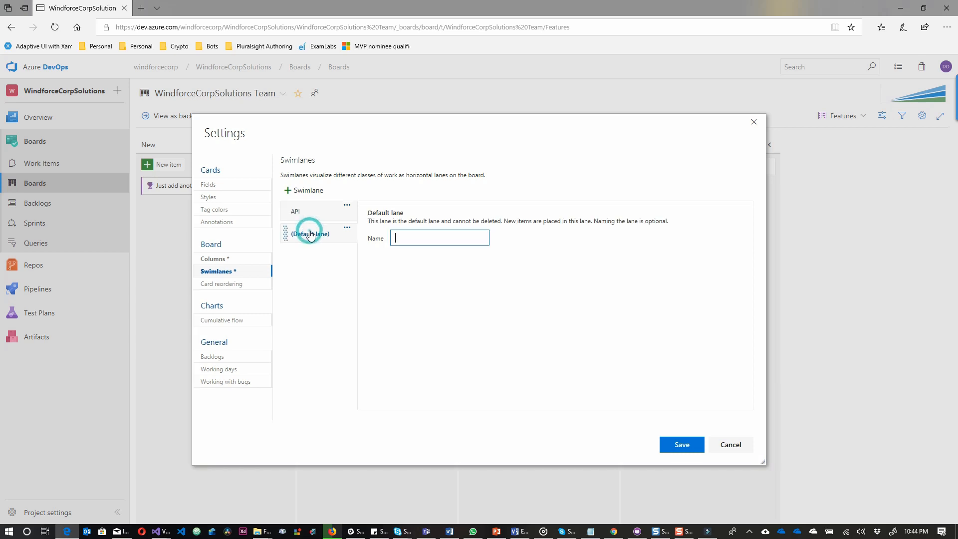
click(415, 235)
text(Web)
click(688, 444)
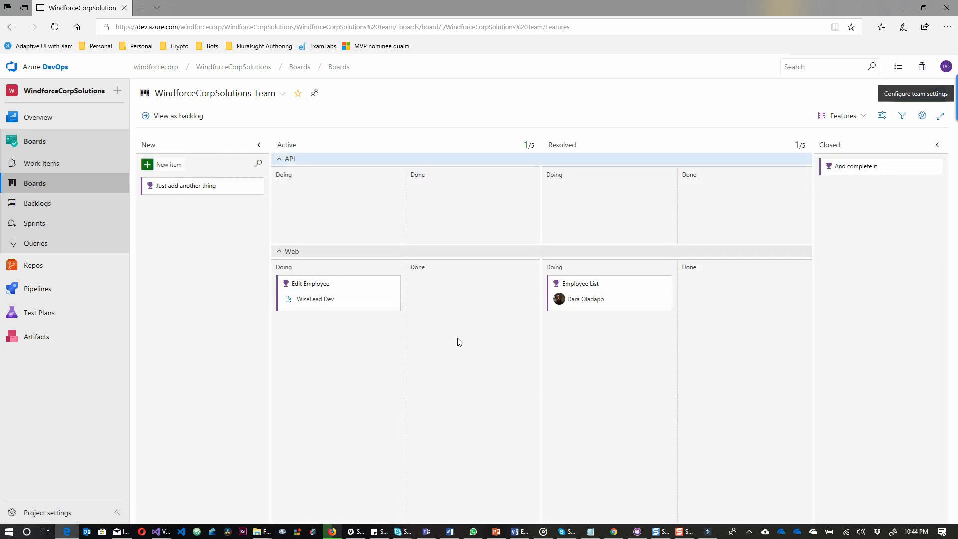
Move Edit Employee and Employee List into the API lane and add a Homepage feature.
drag(321, 283, 309, 202)
drag(585, 284, 582, 200)
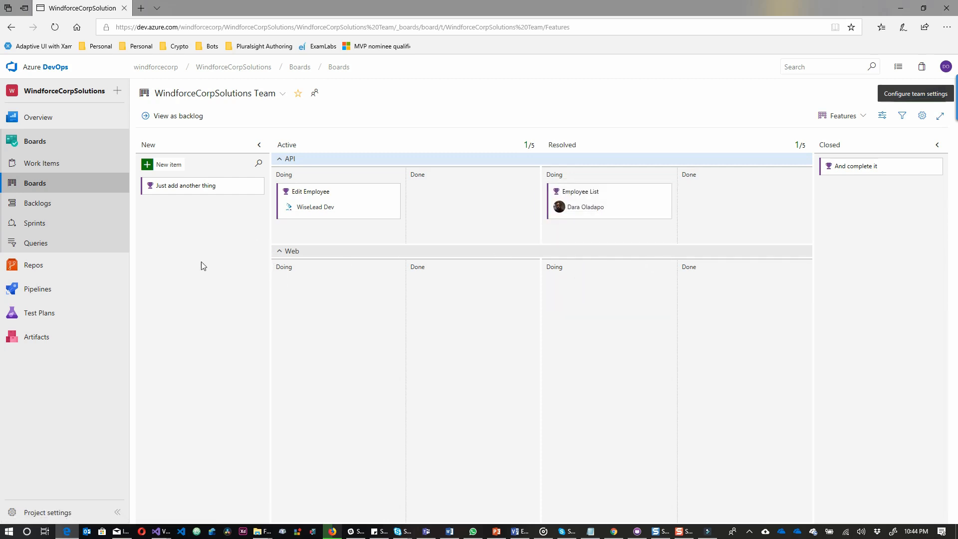
click(160, 166)
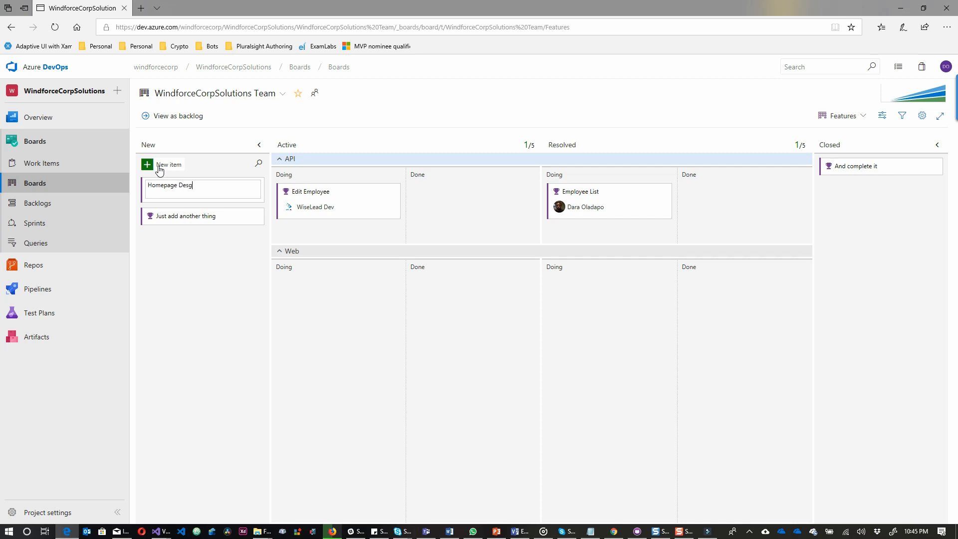
text(Homepage)
key(Return)
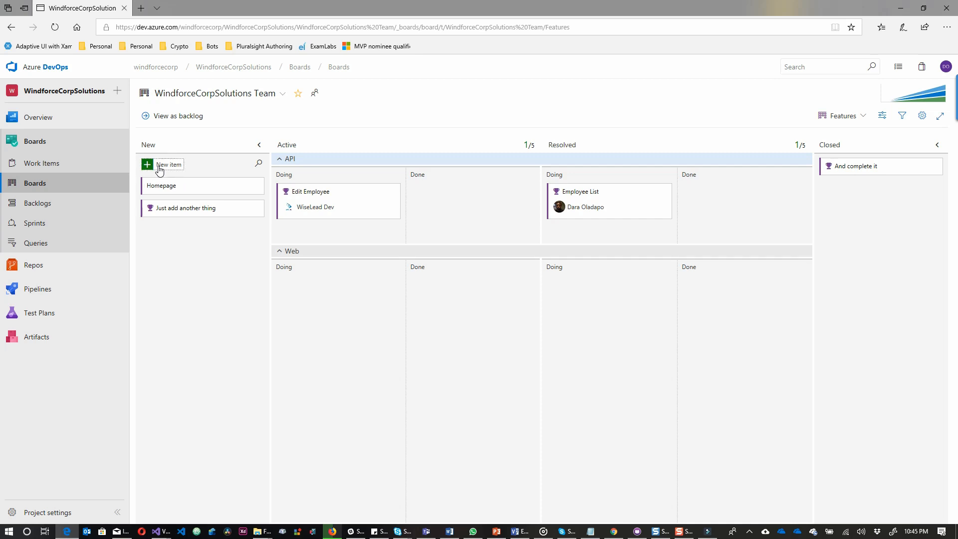
Add a Contact Us feature into Web Active Doing and move Homepage to Web Active Done.
click(159, 167)
text(C)
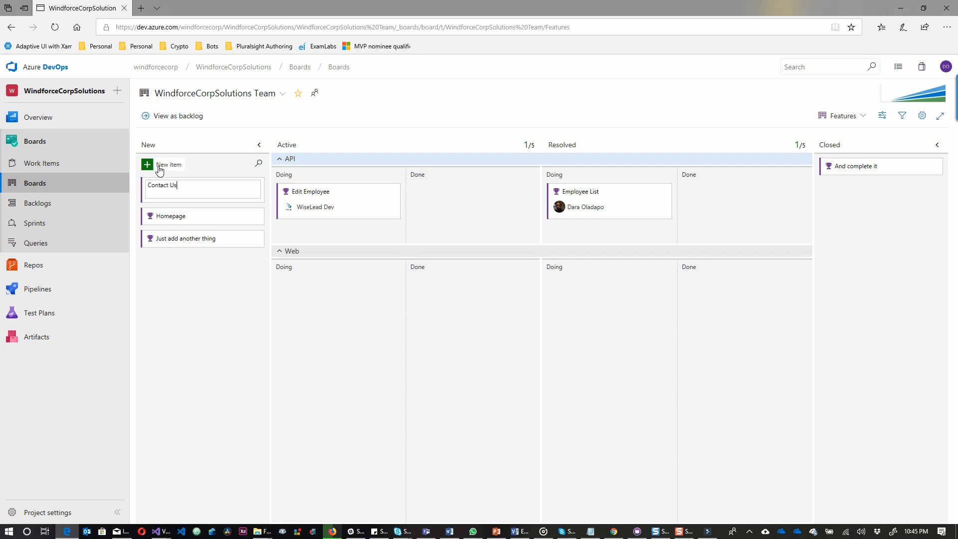
text(ontact Us)
key(Return)
drag(169, 190, 295, 306)
drag(185, 190, 437, 298)
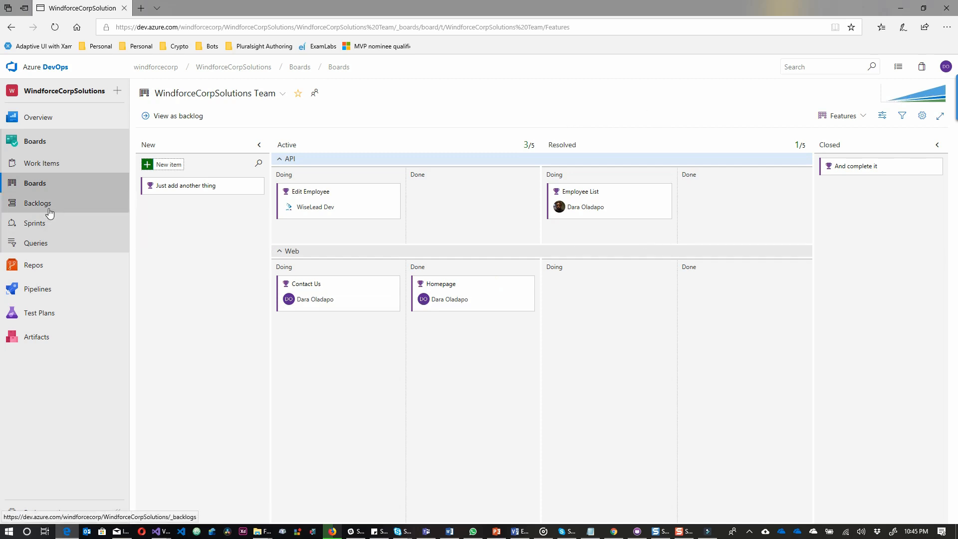
Check Work Items in the Following view, return to Assigned to me, then go to Repos.
click(46, 168)
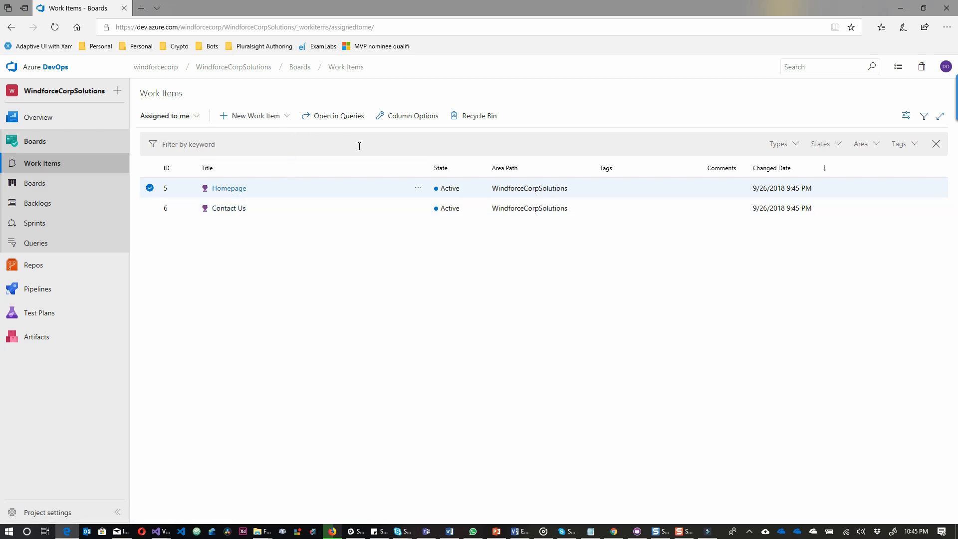
click(174, 117)
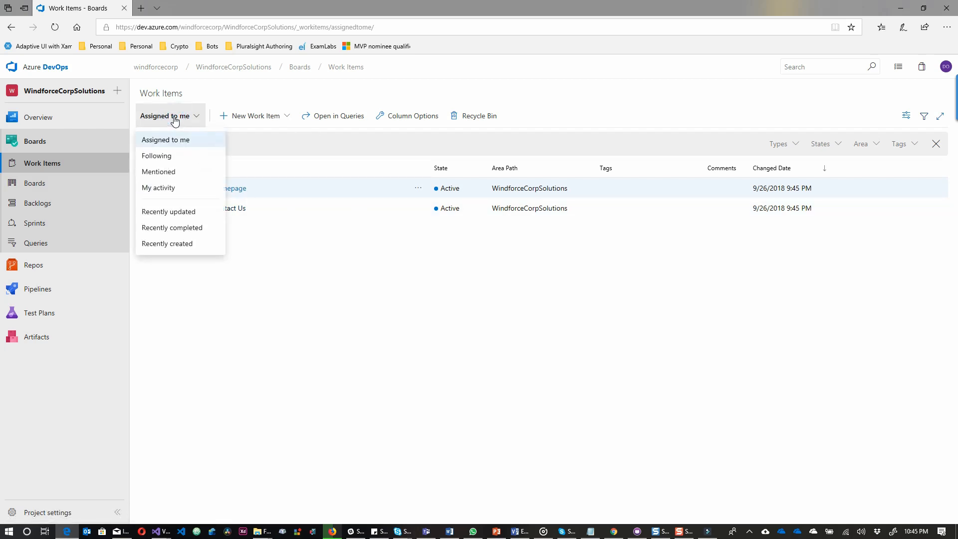
click(181, 155)
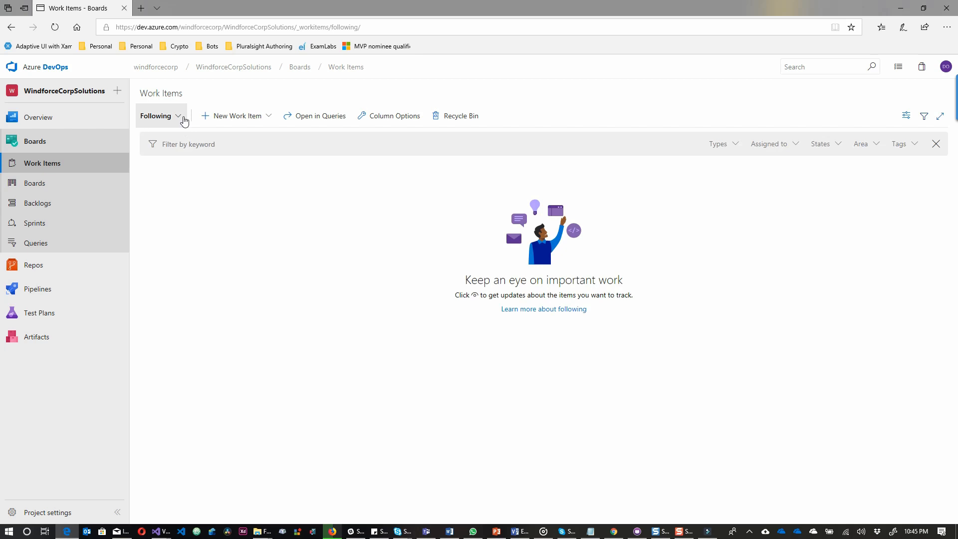
click(181, 116)
click(181, 136)
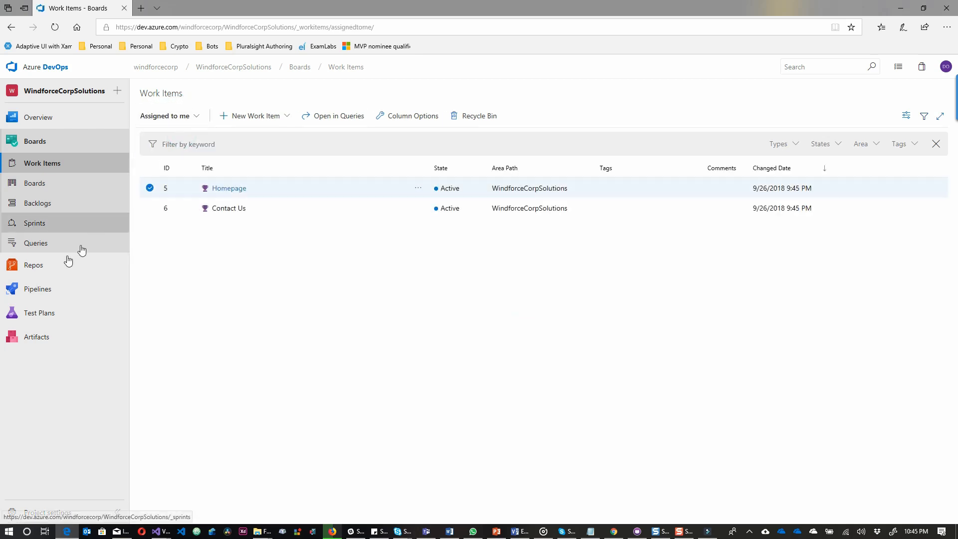
click(56, 271)
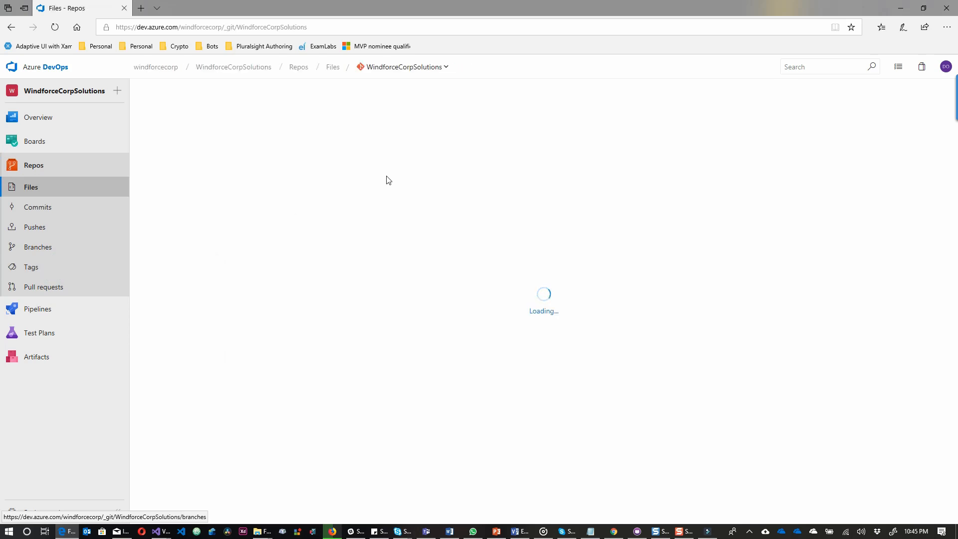
Rename the WindforceCorpSolutions repository to WindforceCorp.WebAPI under Manage repositories, then open its files.
click(438, 70)
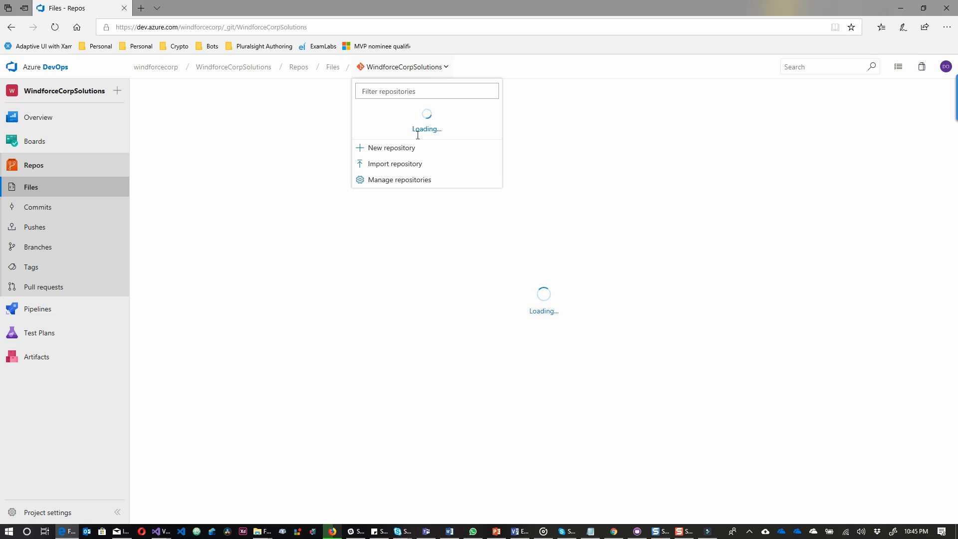
click(408, 184)
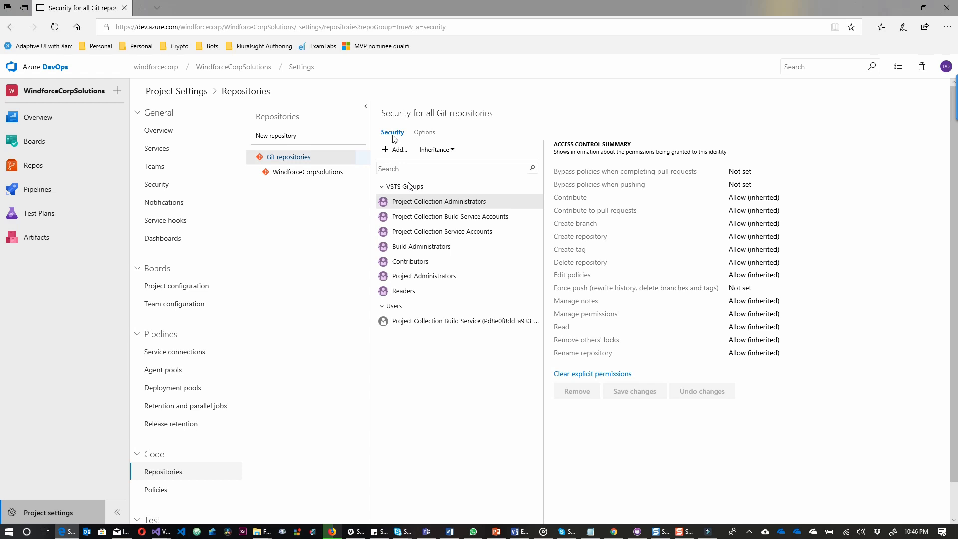
click(308, 172)
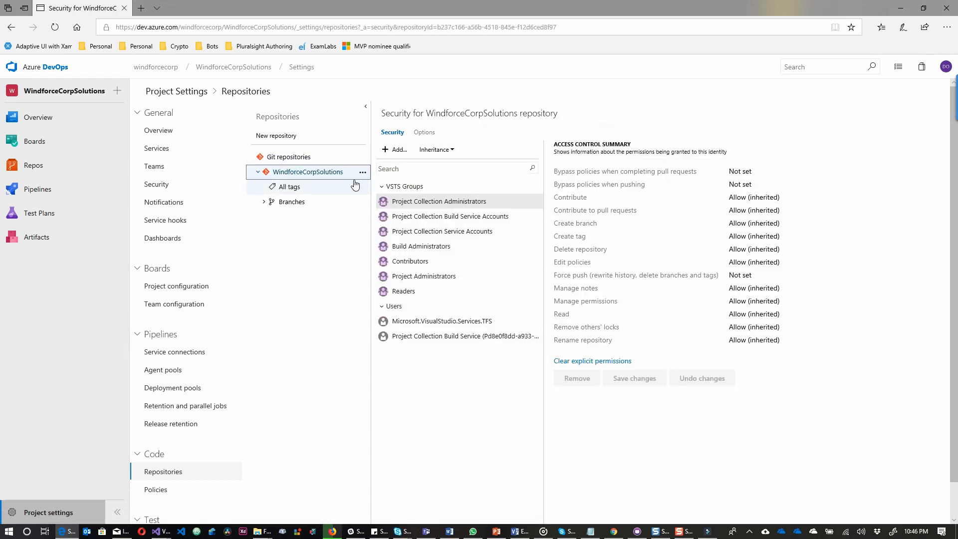
click(362, 173)
click(356, 186)
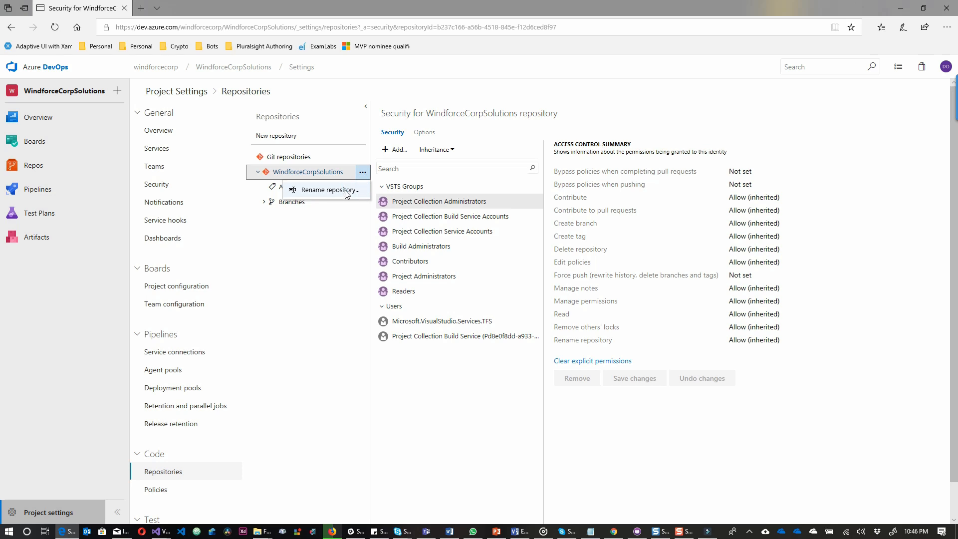
click(356, 190)
text(WindforceCorp.WebAPI)
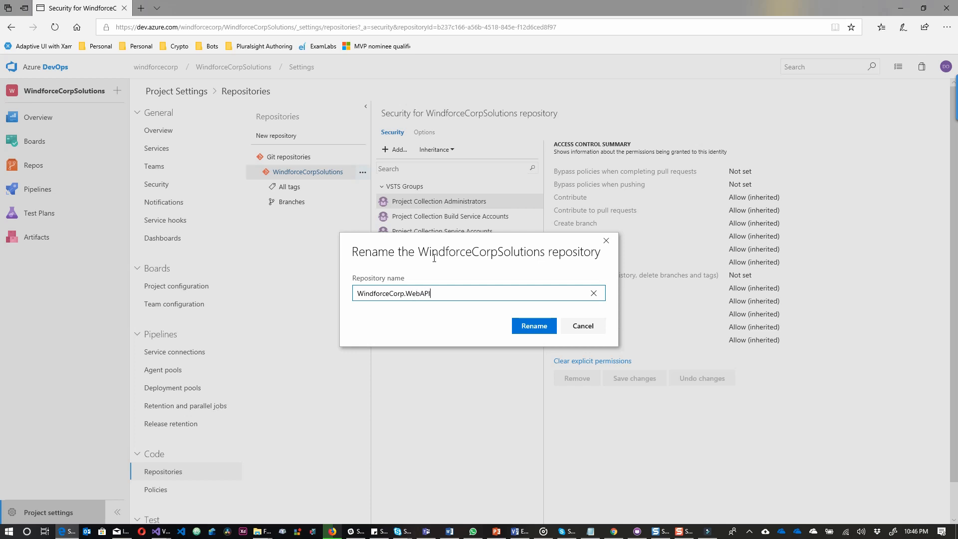
click(519, 324)
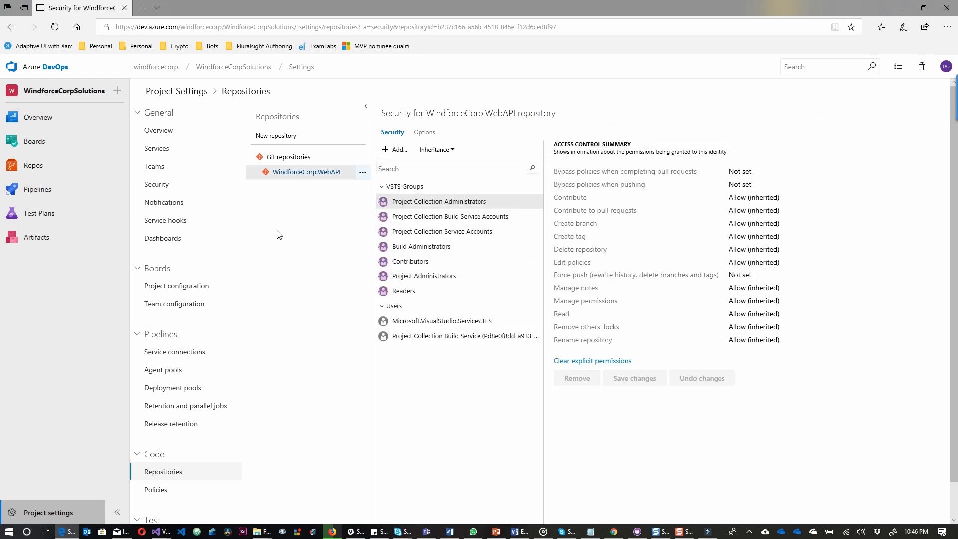
click(39, 171)
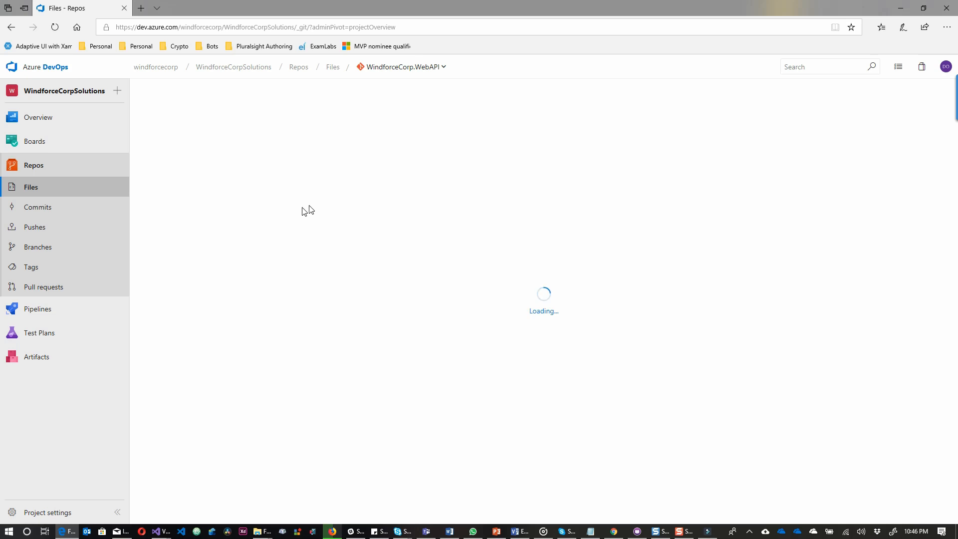
Open the empty WindforceCorp.WebAPI repository and copy its HTTPS clone URL.
click(281, 140)
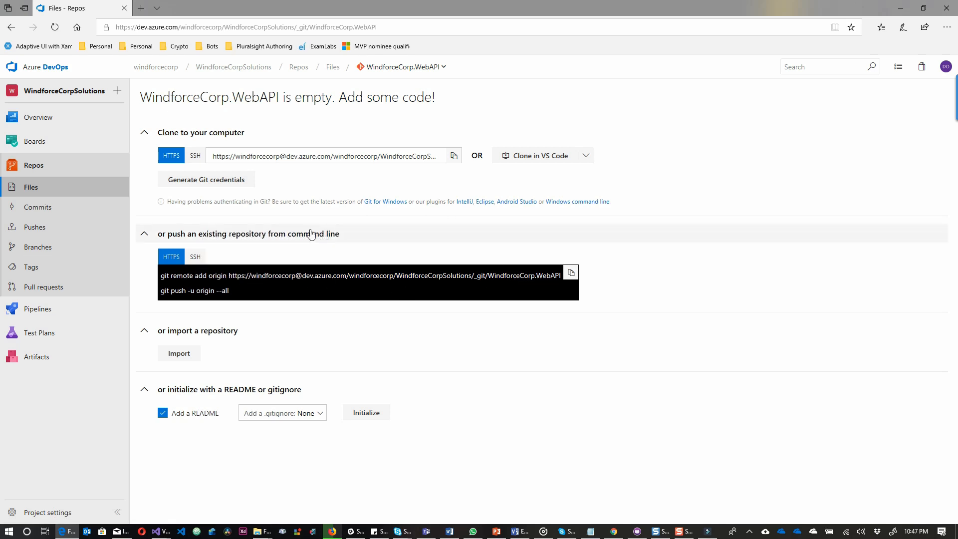
click(453, 157)
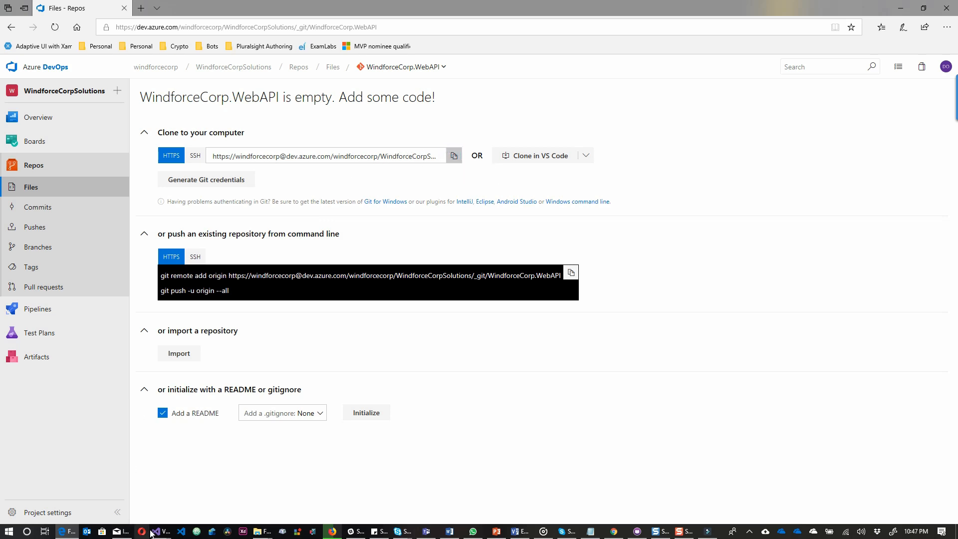
Open the Git repository settings of the local WindforceCorp.WebAPI repository in Team Explorer.
mouse_move(157, 533)
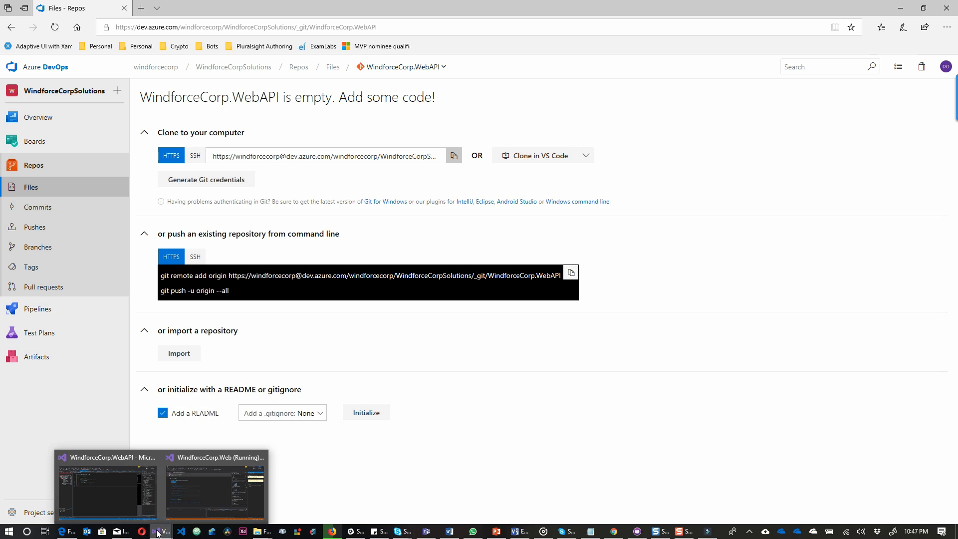
click(142, 500)
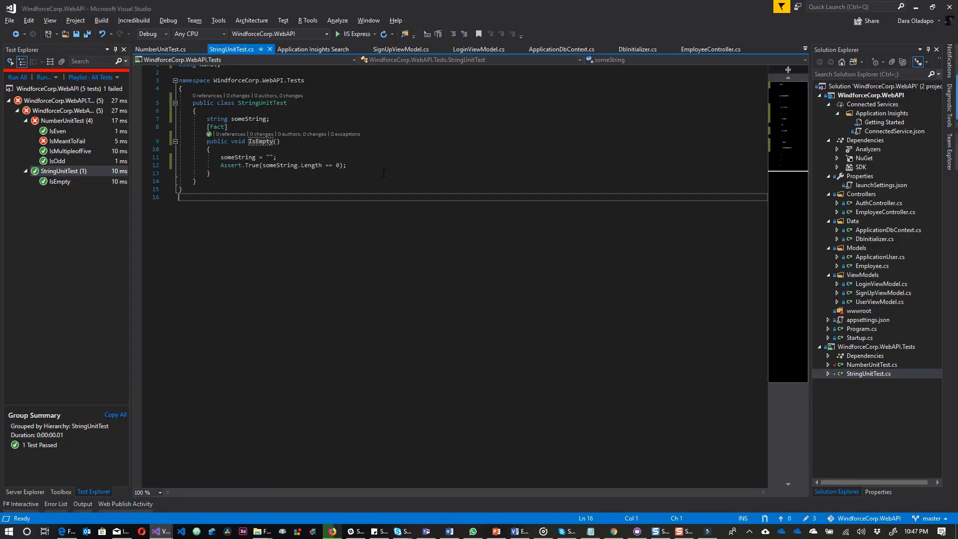
right_click(866, 88)
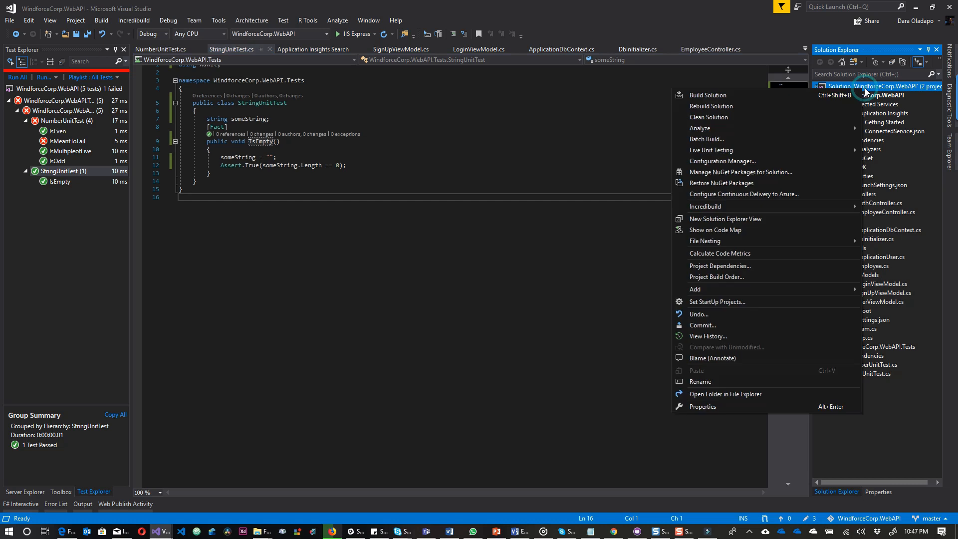
click(868, 518)
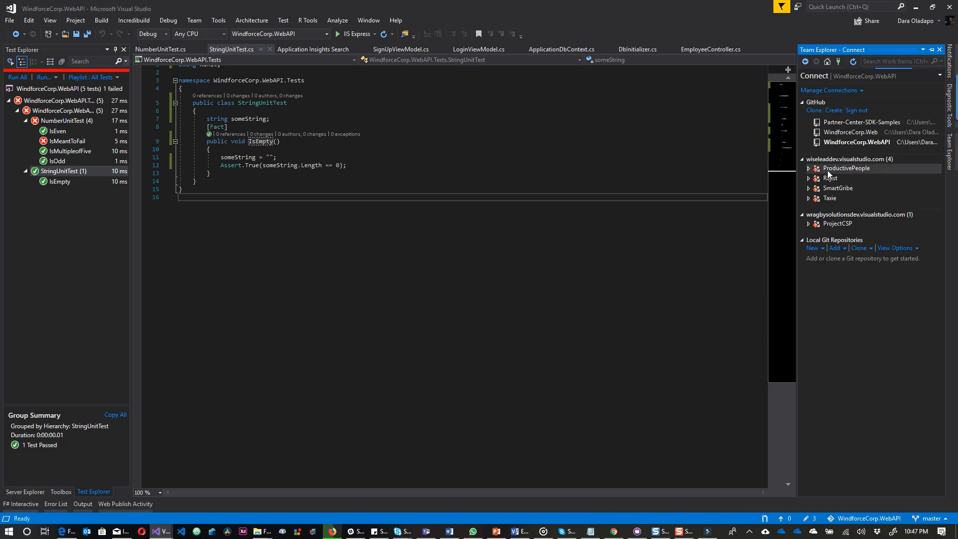
click(844, 145)
double_click(845, 145)
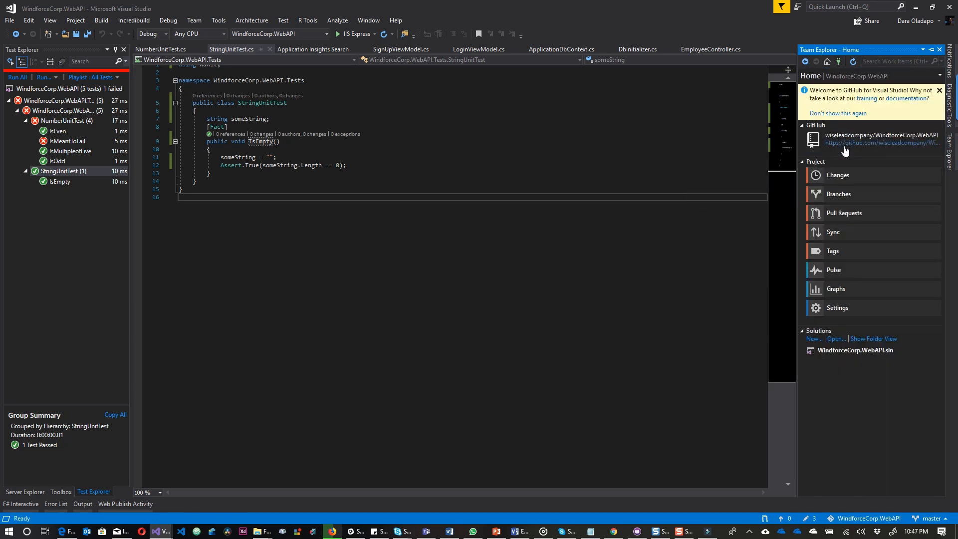
click(843, 309)
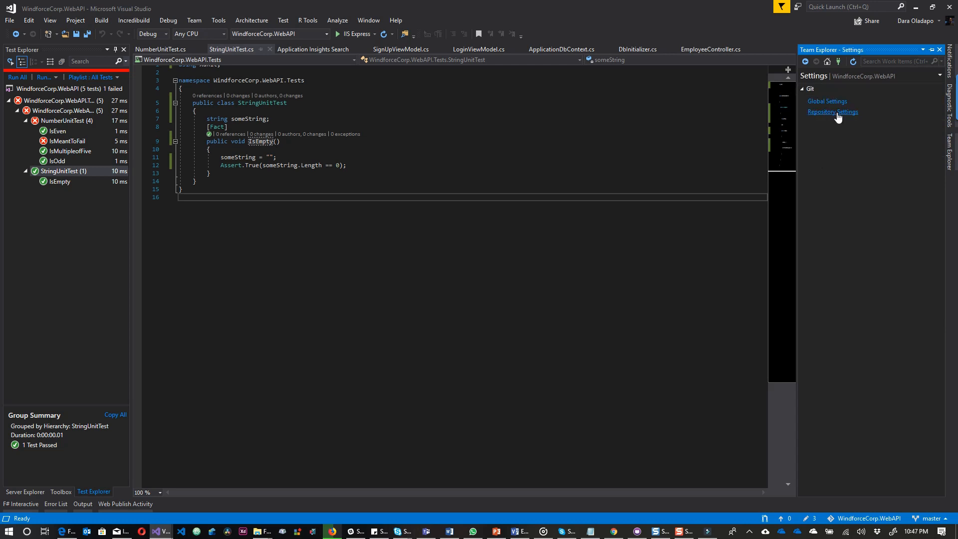
click(837, 112)
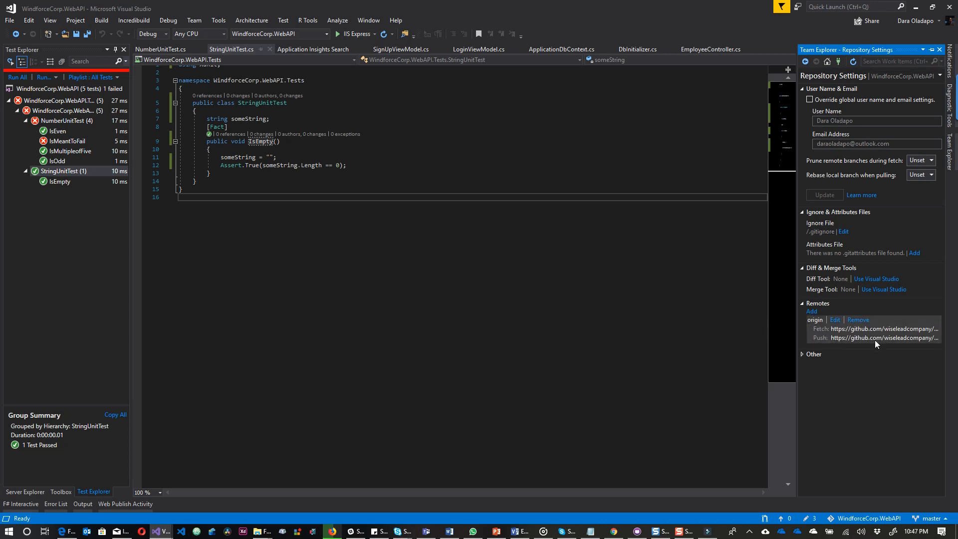
Add a remote named vsts whose fetch URL is the pasted Azure repo address.
click(812, 312)
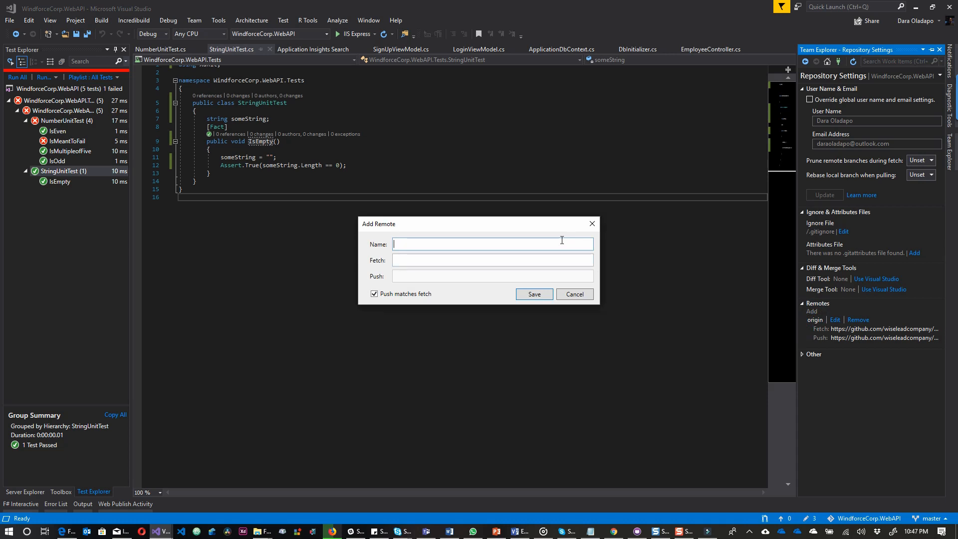
text(azure)
click(554, 261)
key(ctrl+v)
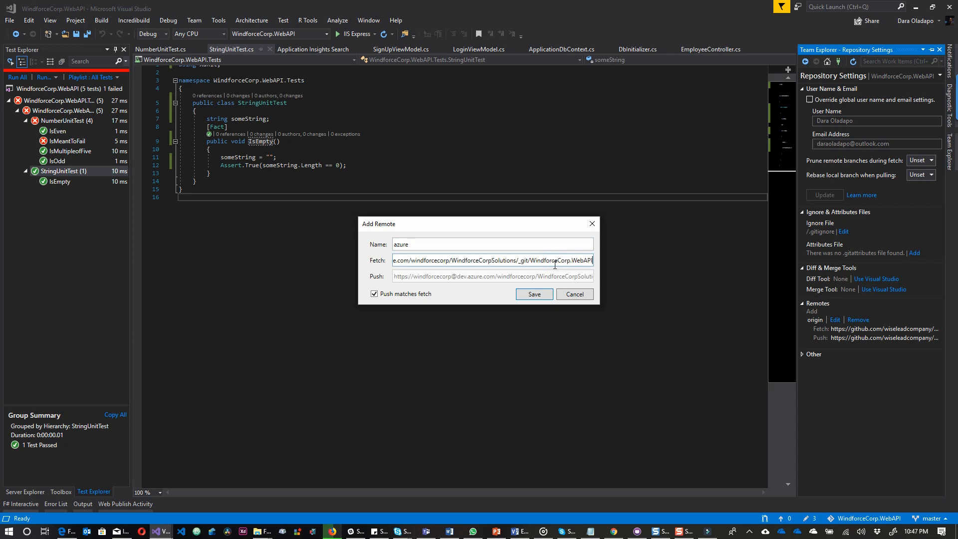
click(454, 245)
text(-dev-ops)
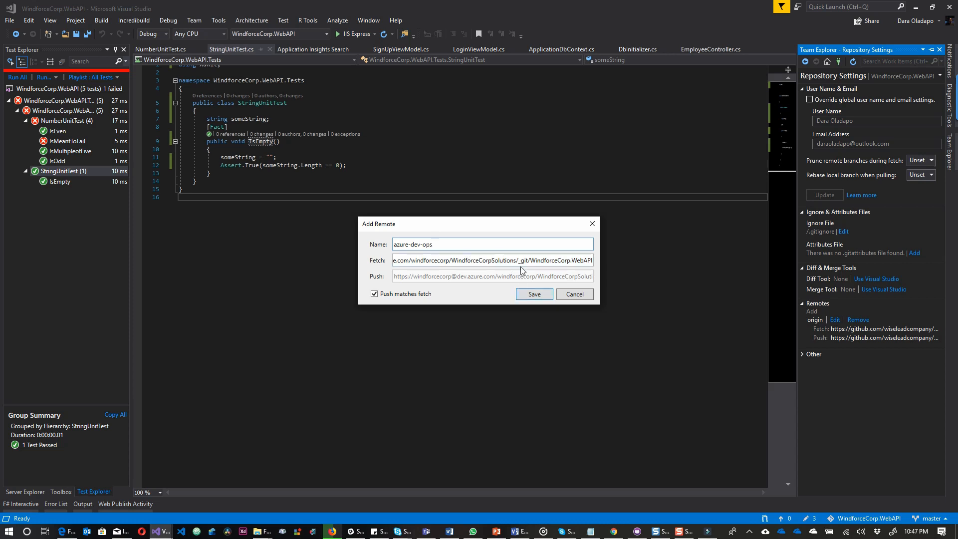
key(ctrl+a)
text(vsts)
click(533, 296)
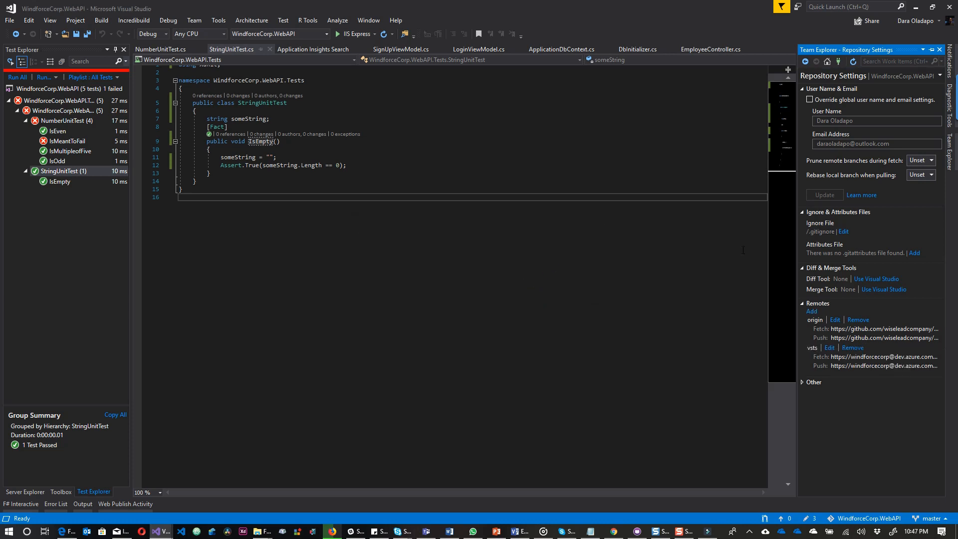
Commit all pending test changes with message 'Modifying Tests' and sync them.
click(811, 519)
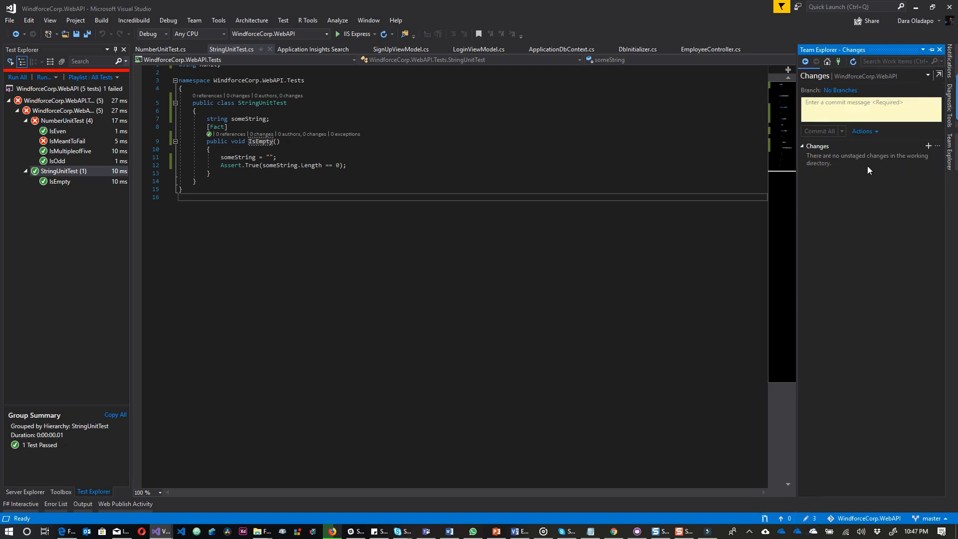
click(864, 117)
text(Modif)
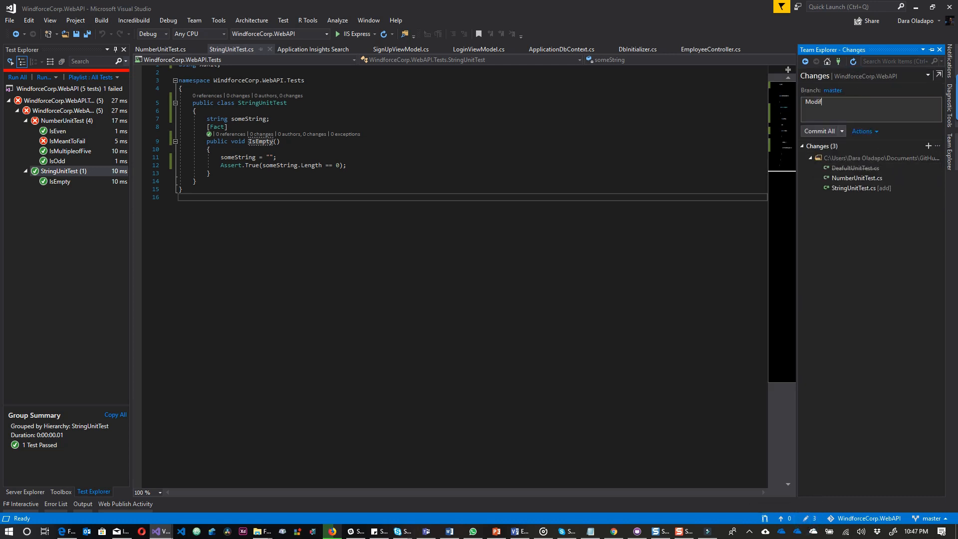
text(ying Tests)
click(841, 131)
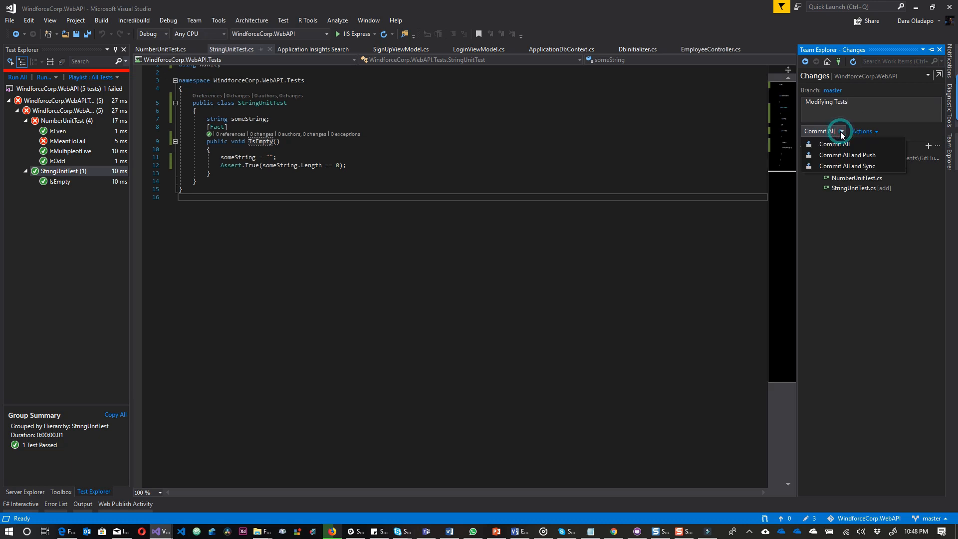
click(838, 166)
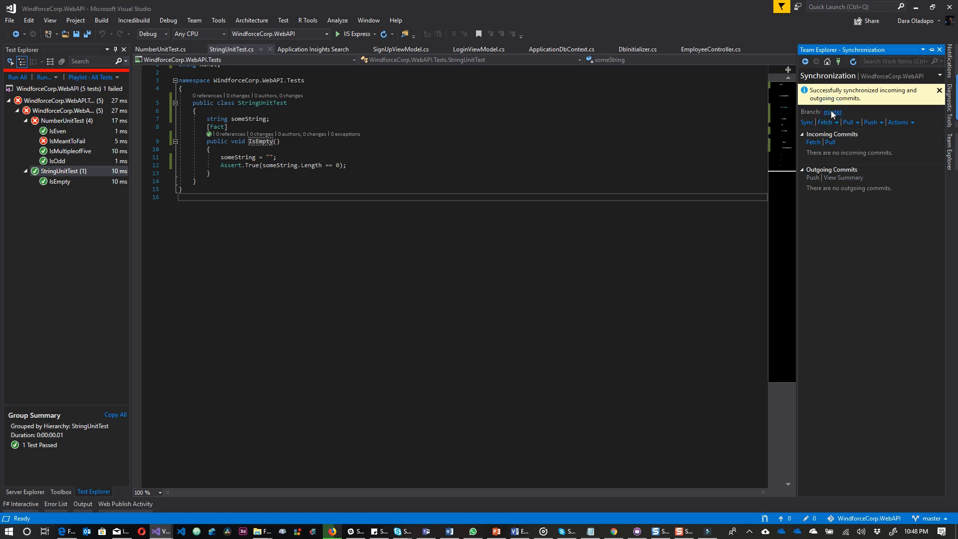
Inspect the origin remote's branches, then return to the Synchronization page.
click(832, 113)
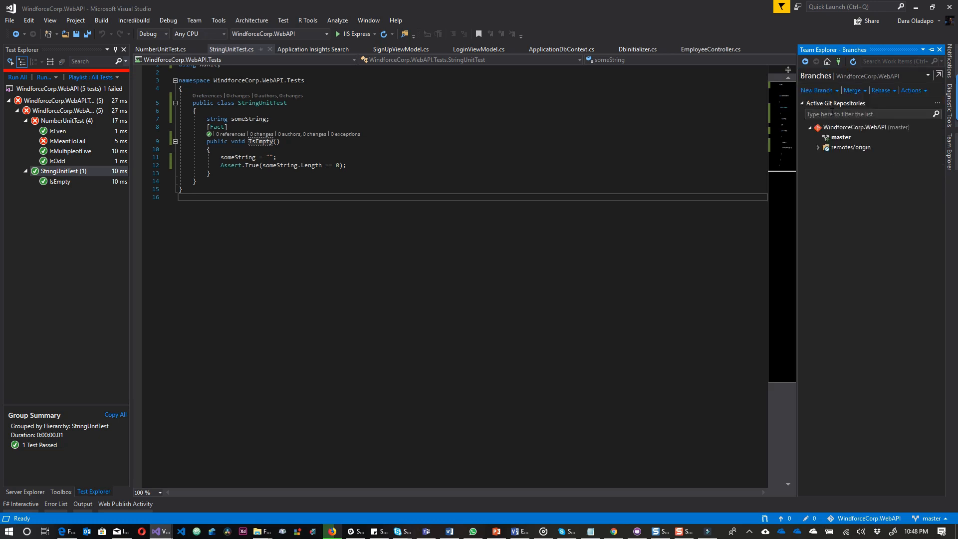
click(817, 148)
click(806, 61)
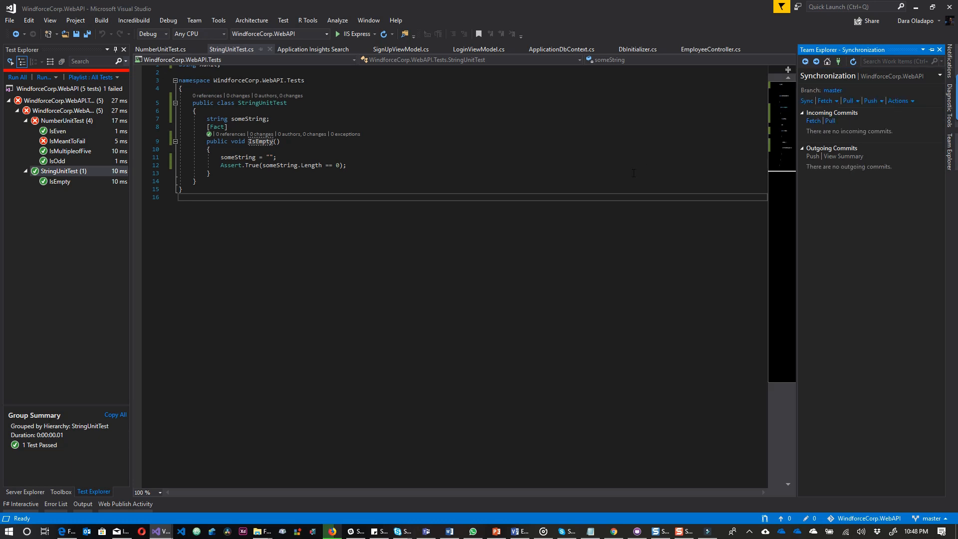
Launch Command Prompt and move to the root of drive C.
key(super+r)
text(cmd)
key(Return)
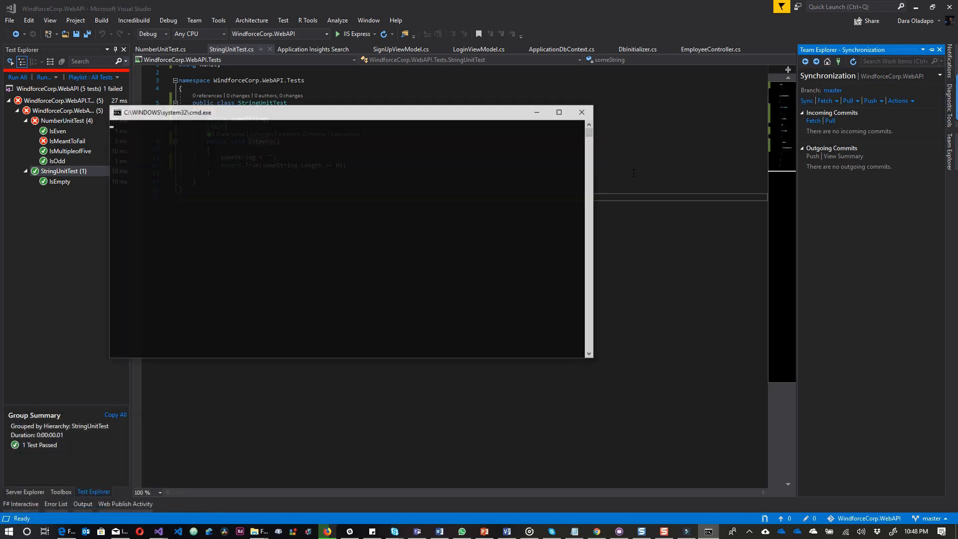
text(cd \)
key(Return)
Navigate to the user's Documents\GitHub folder and list its contents.
text(cd Projects\PRo)
key(BackSpace)
key(BackSpace)
key(BackSpace)
key(BackSpace)
key(BackSpace)
key(BackSpace)
key(BackSpace)
key(BackSpace)
key(BackSpace)
key(BackSpace)
key(BackSpace)
key(BackSpace)
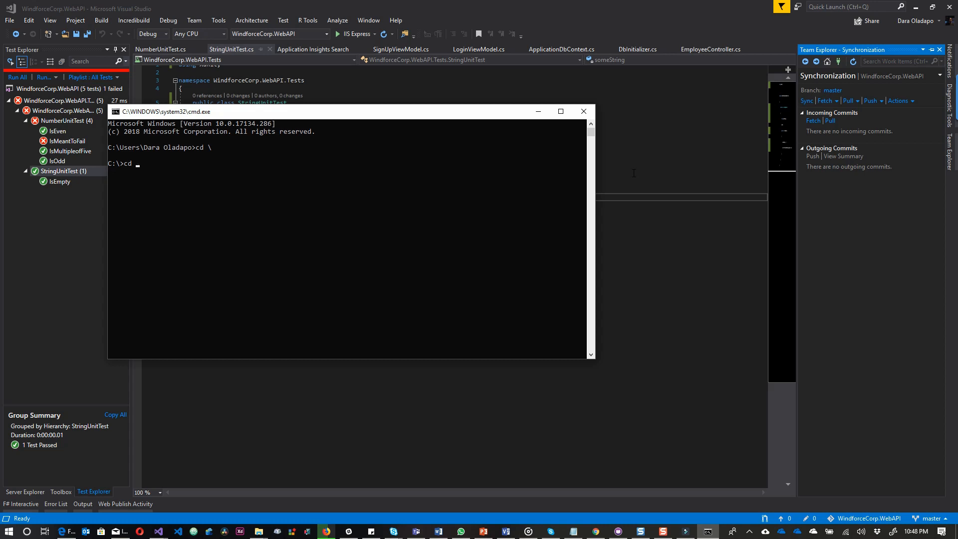
text(Users\Da)
key(Tab)
text(\)
key(Tab)
text(\)
key(BackSpace)
key(BackSpace)
key(BackSpace)
key(BackSpace)
key(BackSpace)
key(BackSpace)
key(BackSpace)
key(BackSpace)
key(BackSpace)
key(BackSpace)
text(\doci)
key(Tab)
text(\git)
key(Tab)
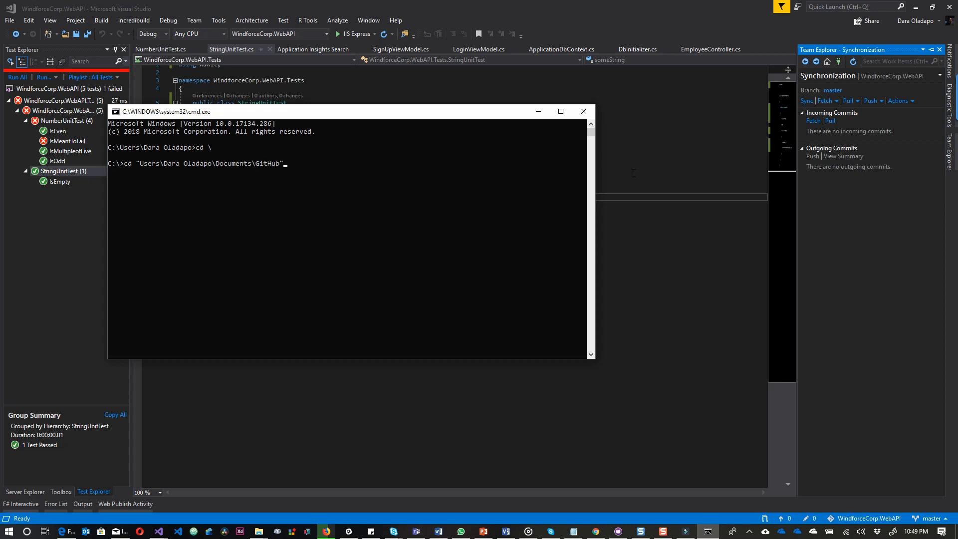
text(\)
key(Return)
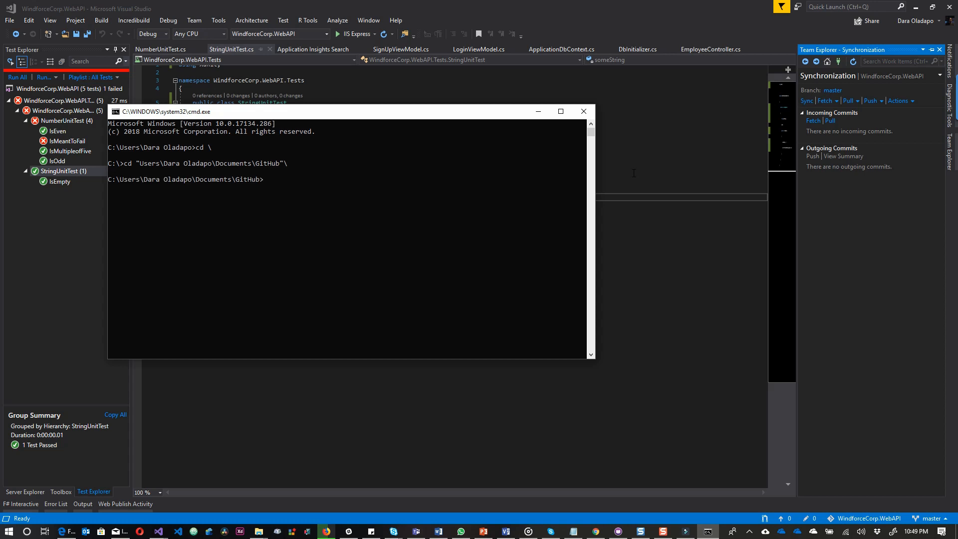
text(dir)
key(Return)
Enter the WindforceCorp.WebAPI folder and attempt git push azure master, which fails.
text(cd)
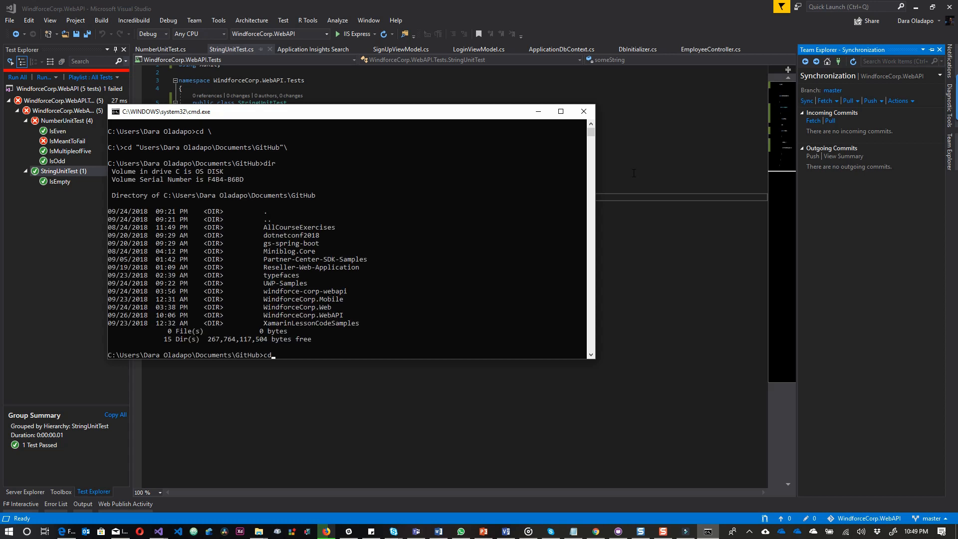
text( WindforceCorp.Web)
key(Tab)
key(Return)
text(dir)
key(Return)
text(git p)
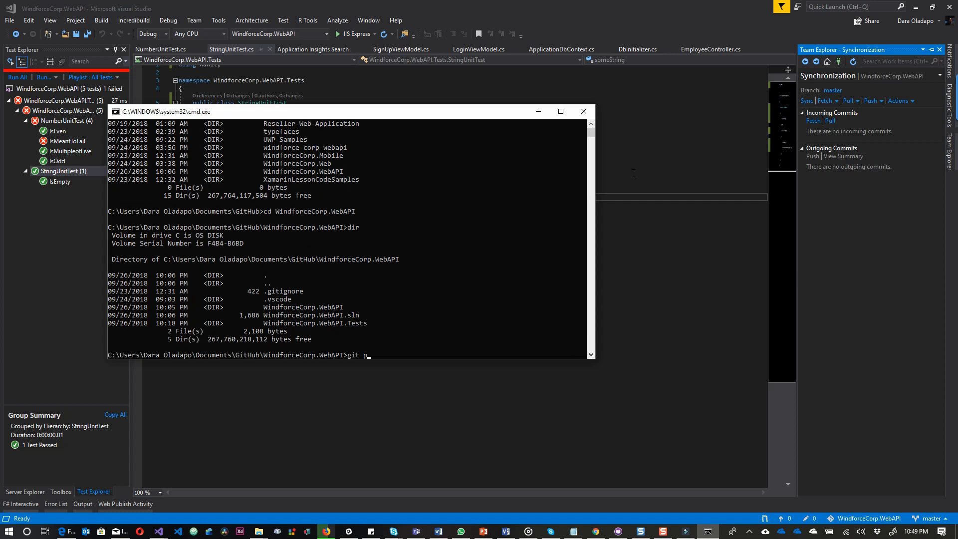
text(ush azure master)
key(Return)
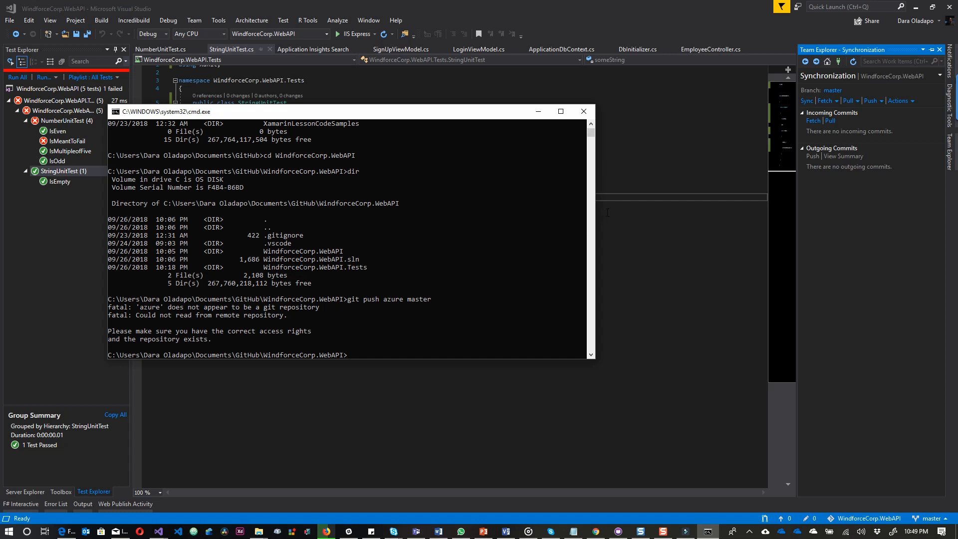
click(643, 218)
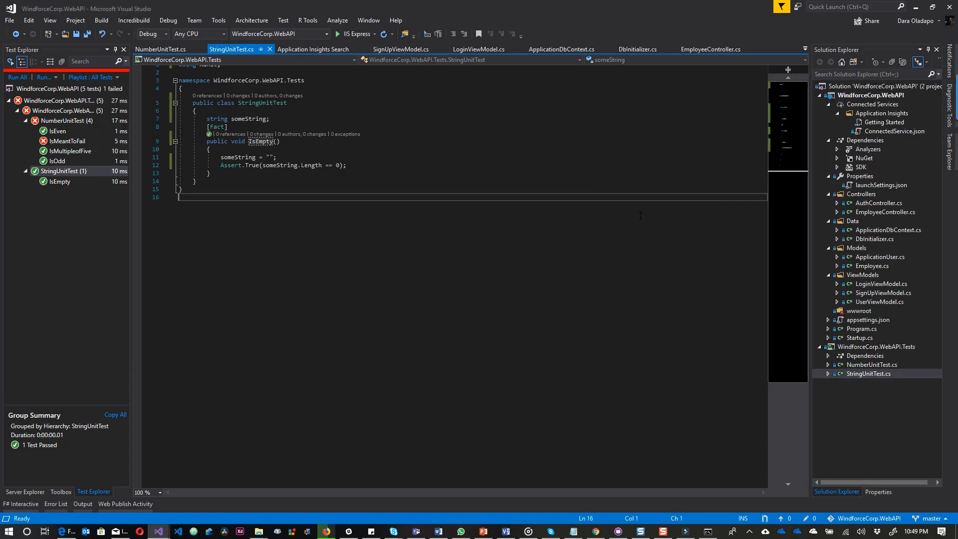
key(alt+Tab)
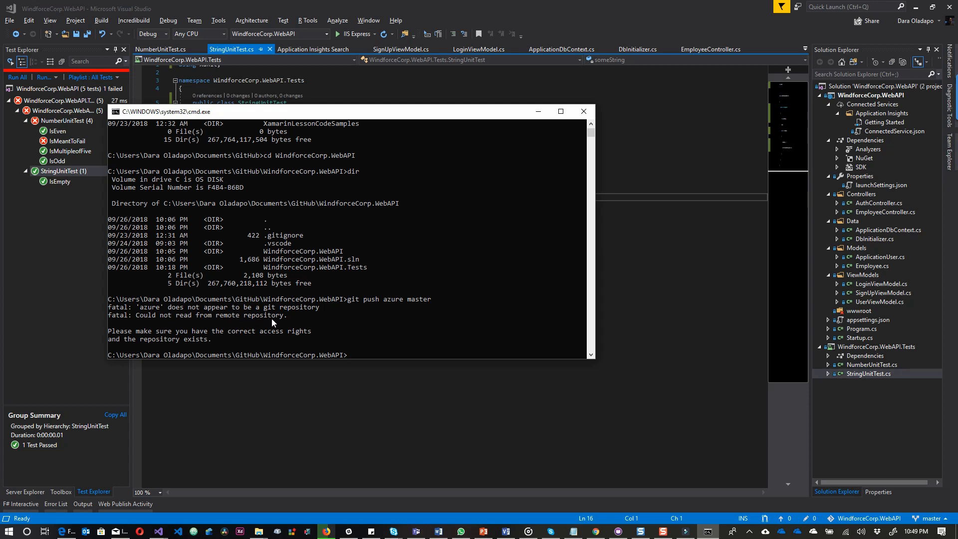
Run git push, then git push vsts master.
text(git push)
key(Return)
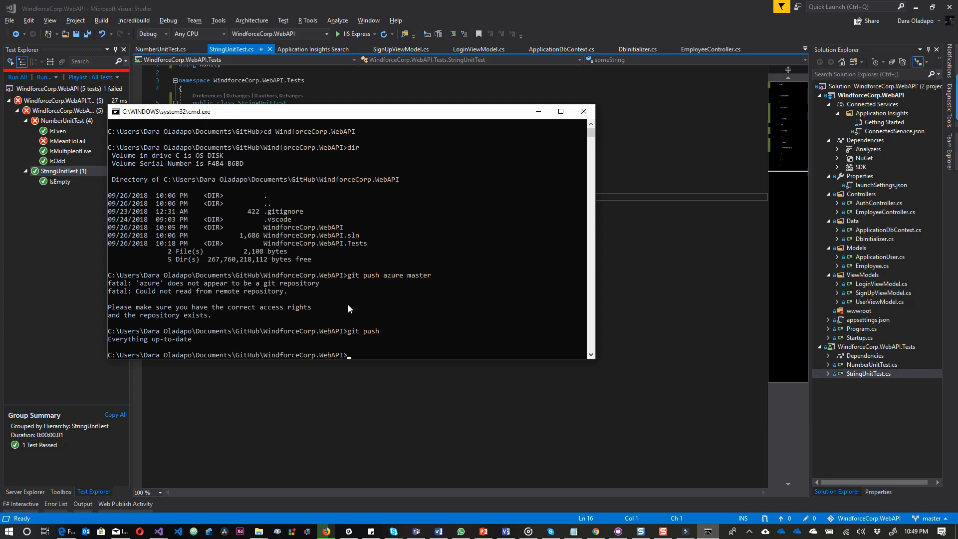
text(git push vsts master)
key(Return)
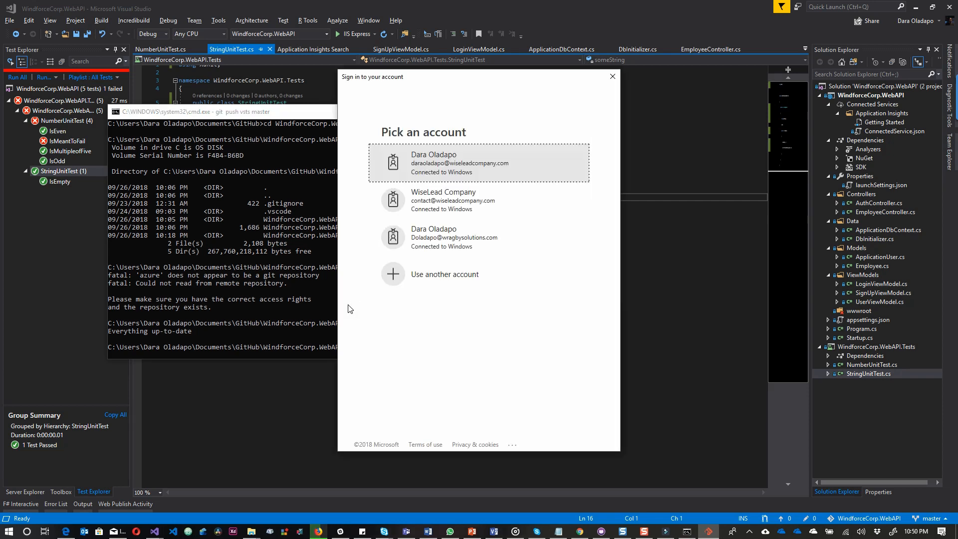
Sign in with a different account's e-mail and password to let the push complete.
click(420, 275)
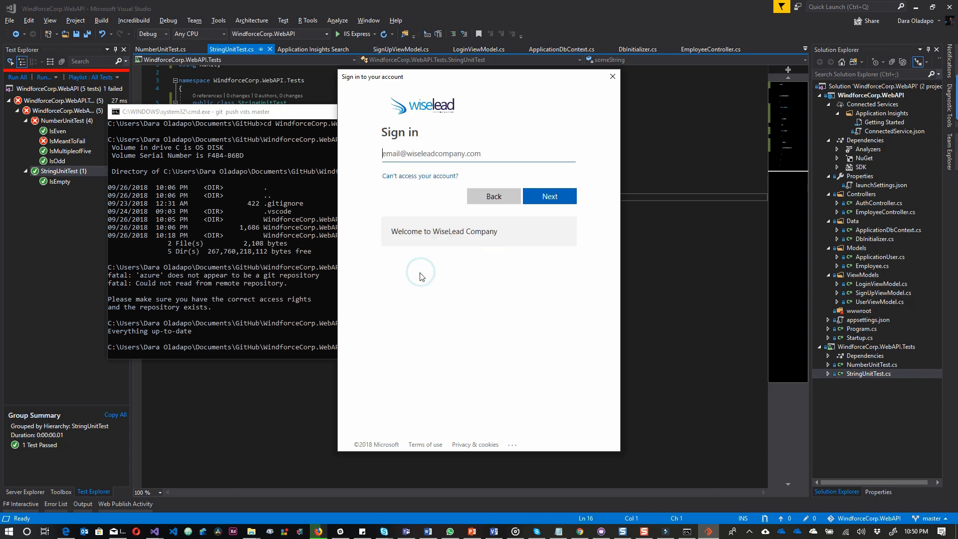
key(Return)
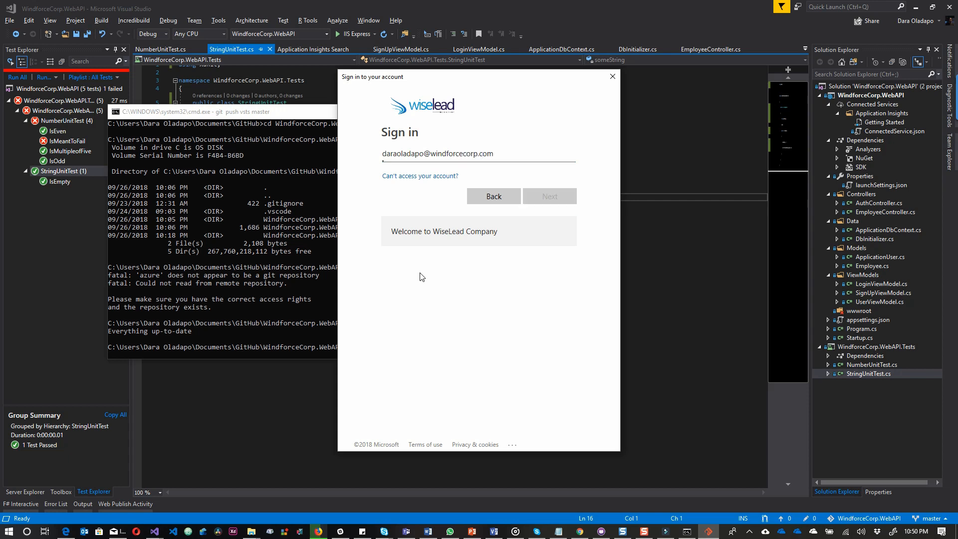
text(••••••••••)
key(Return)
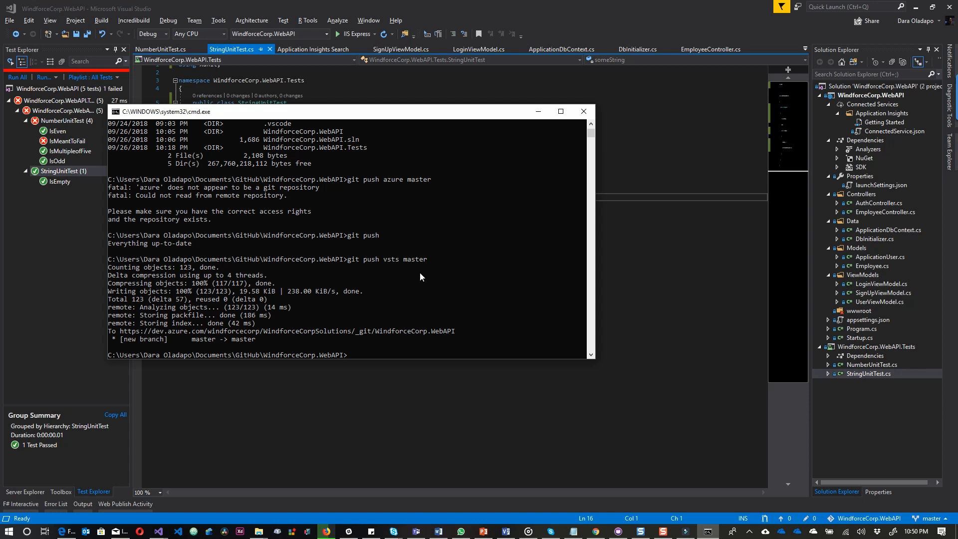
key(alt+Tab)
key(alt+Tab)
Browse the pushed repo's folders and commit history, then go to Pipelines > Builds.
click(55, 27)
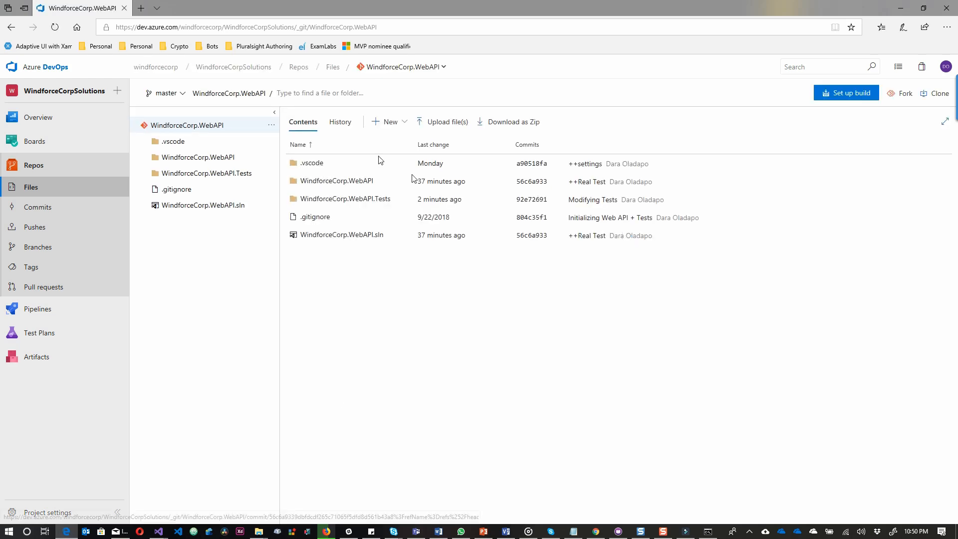
click(338, 199)
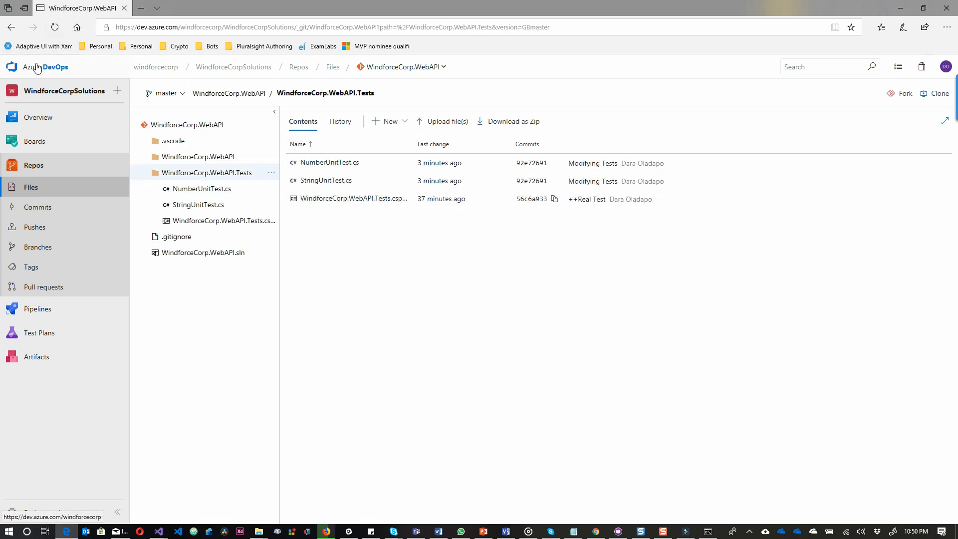
click(11, 27)
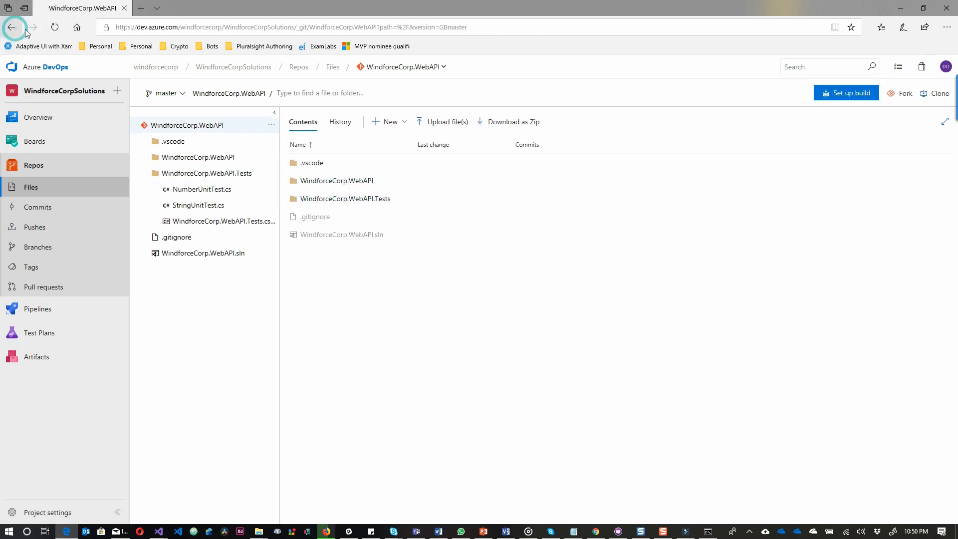
click(318, 185)
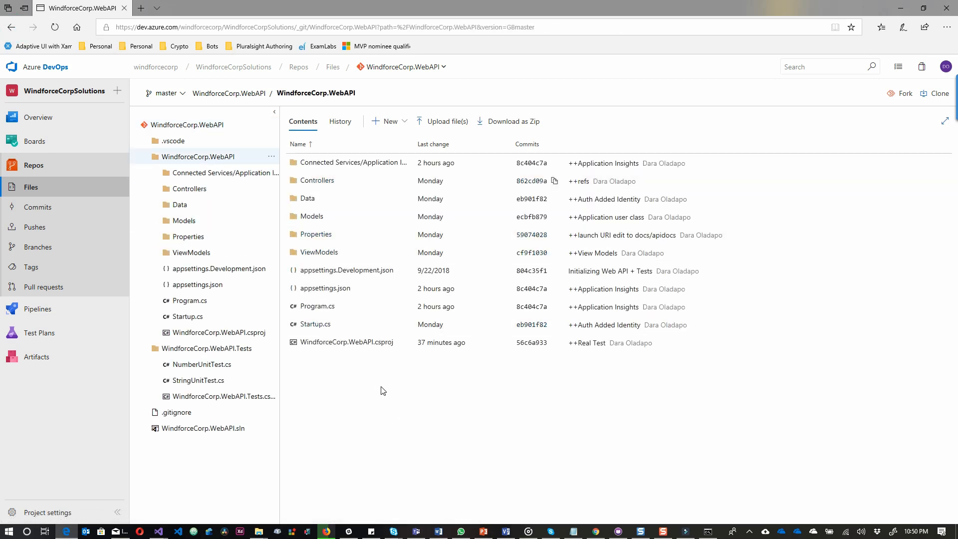
click(47, 207)
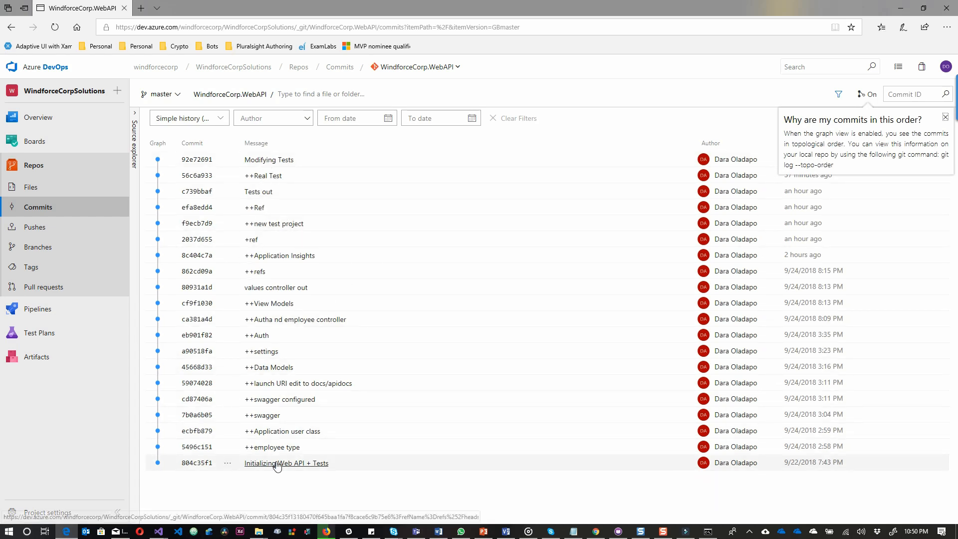
click(55, 315)
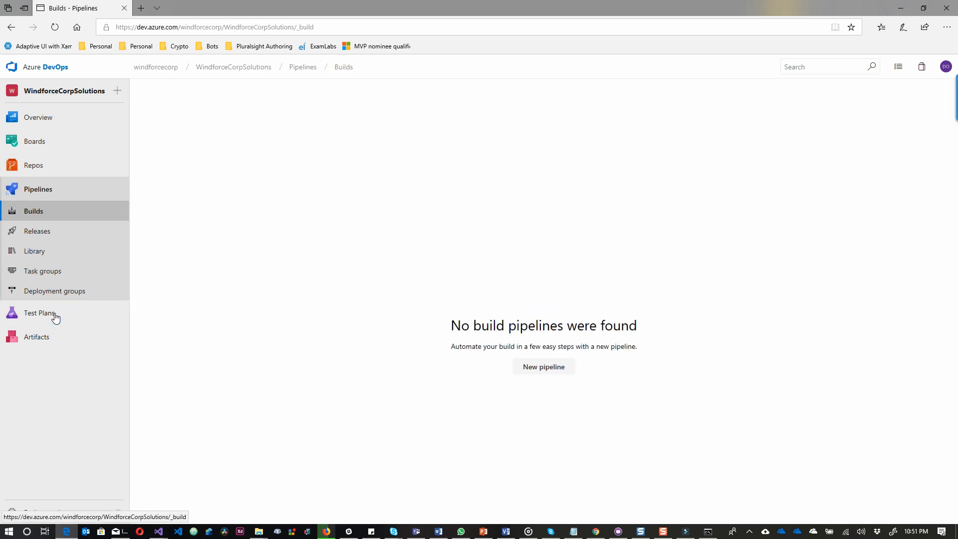
Create a new pipeline on the Azure Repos WindforceCorp.WebAPI repo using the ASP.NET Core template.
click(557, 373)
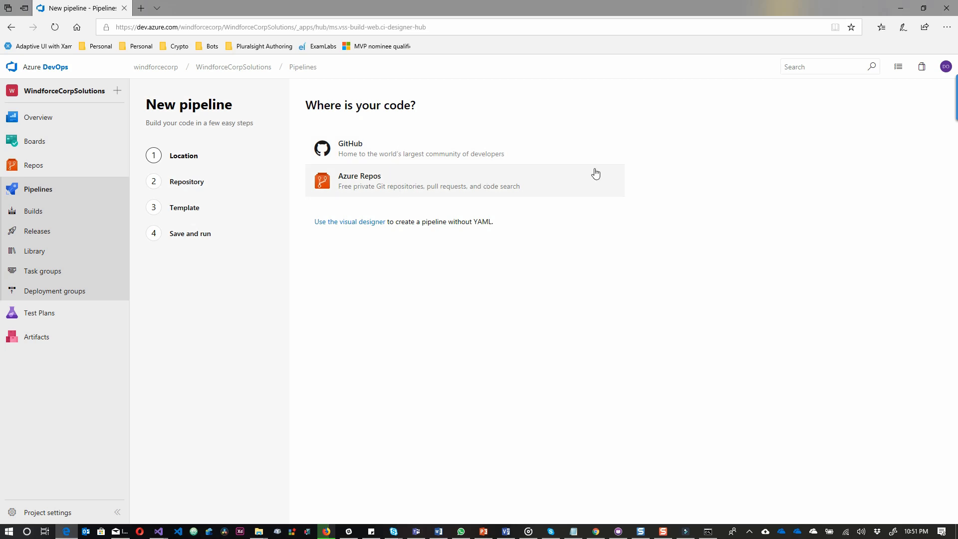
click(353, 191)
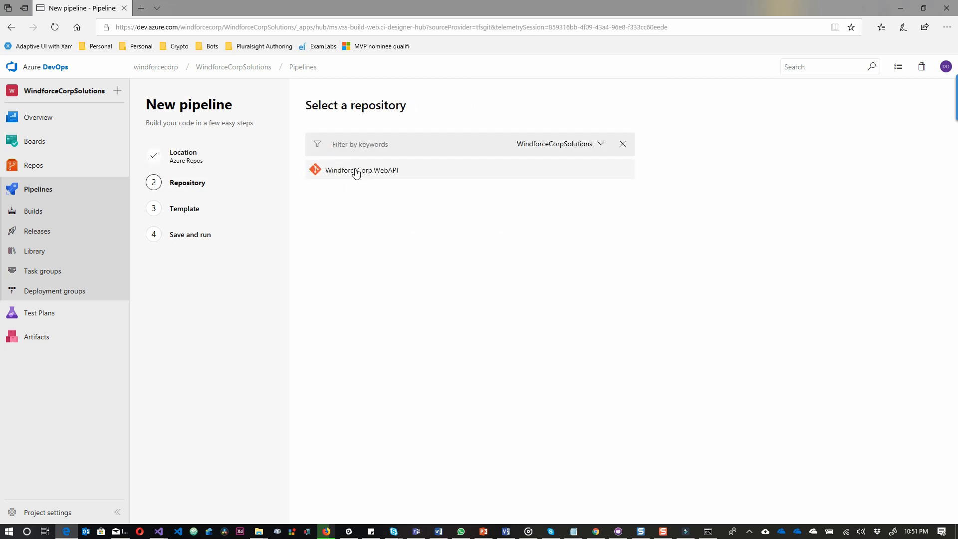
click(598, 144)
click(574, 246)
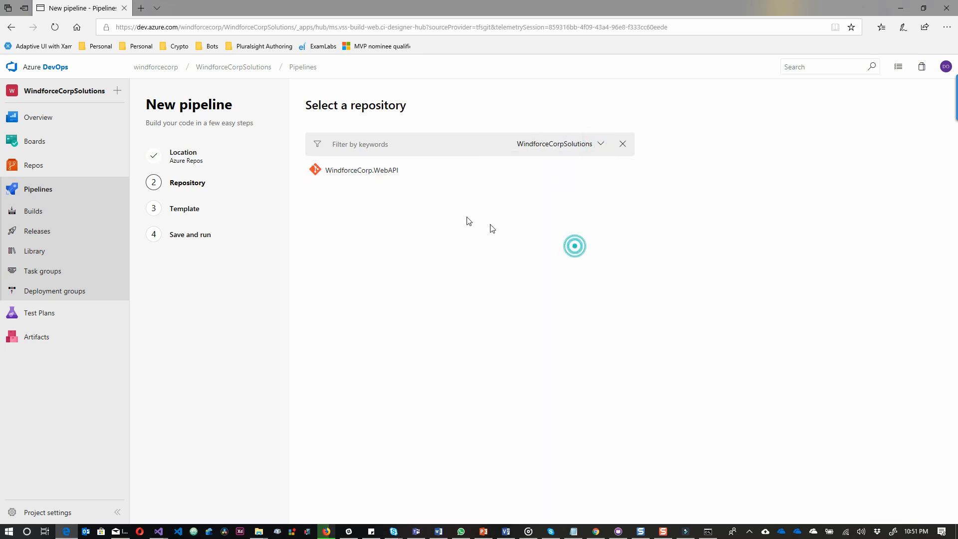
click(374, 170)
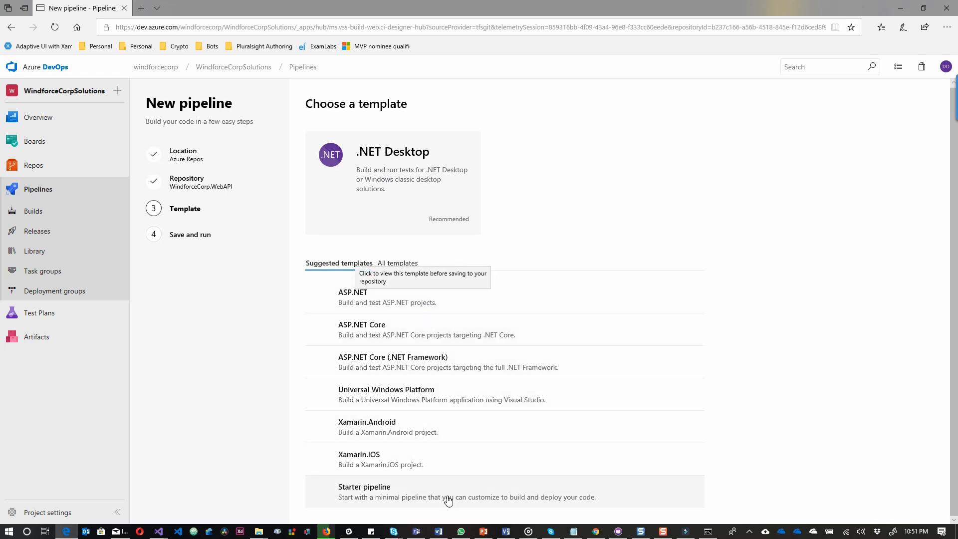
click(409, 332)
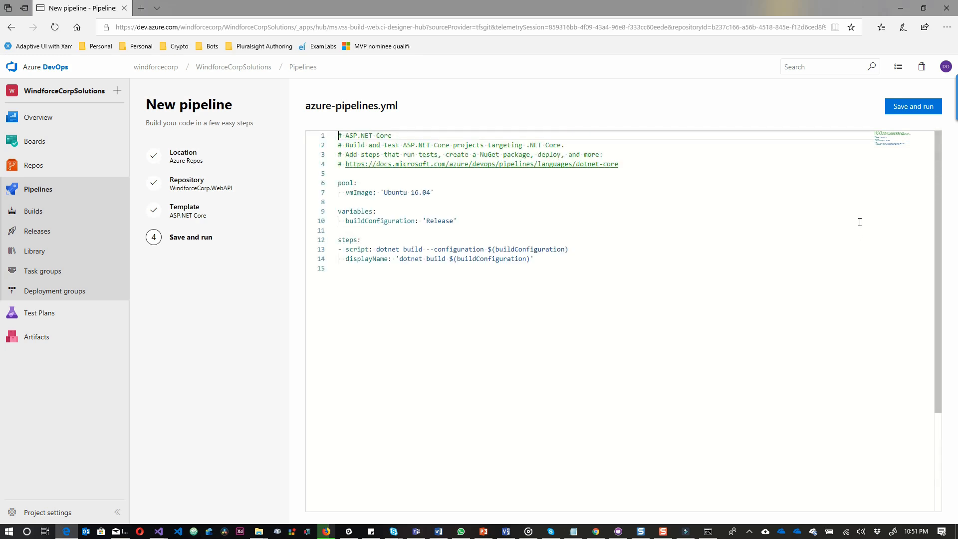
Save and run azure-pipelines.yml with a direct commit to master.
click(913, 107)
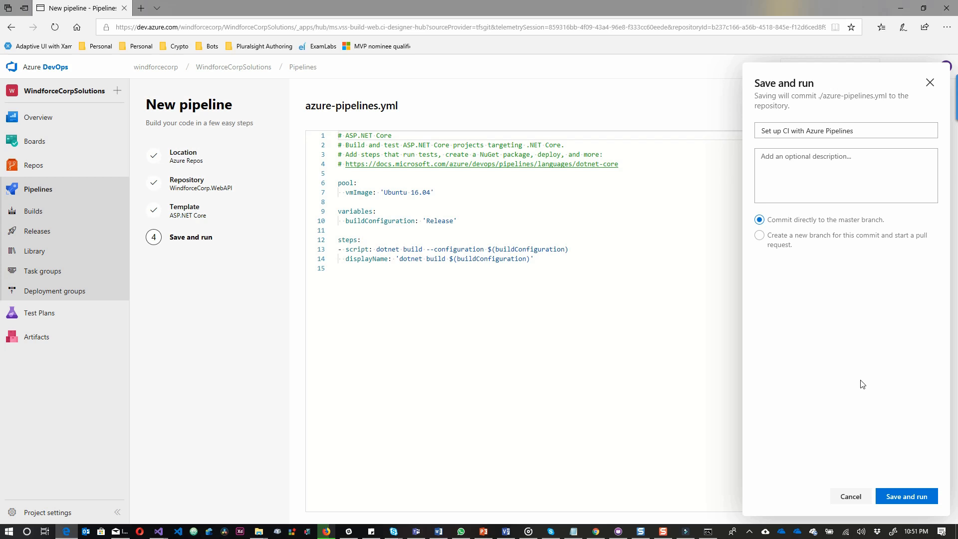
click(897, 498)
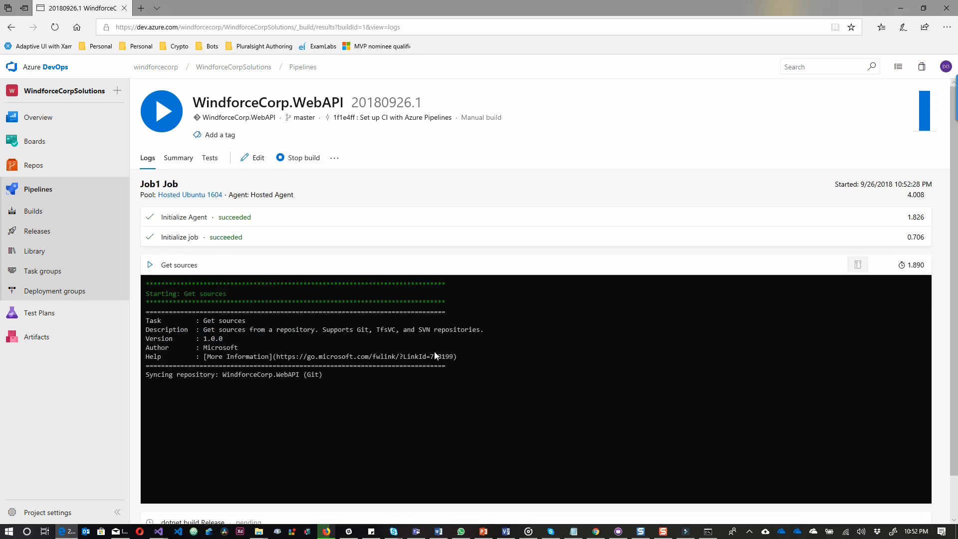
Check build 20180926.1's Summary and Logs while it runs, then its Tests tab.
scroll(488, 375, down, 1)
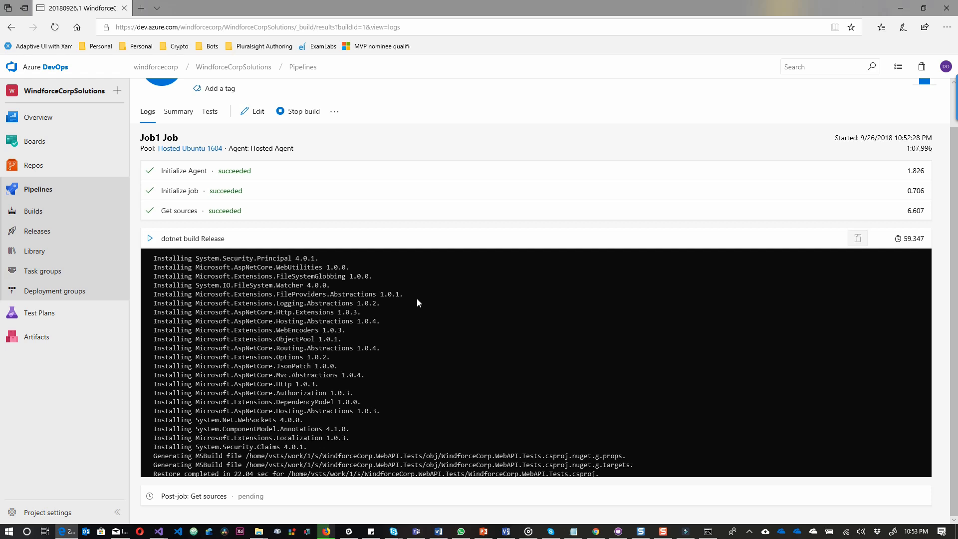
click(181, 116)
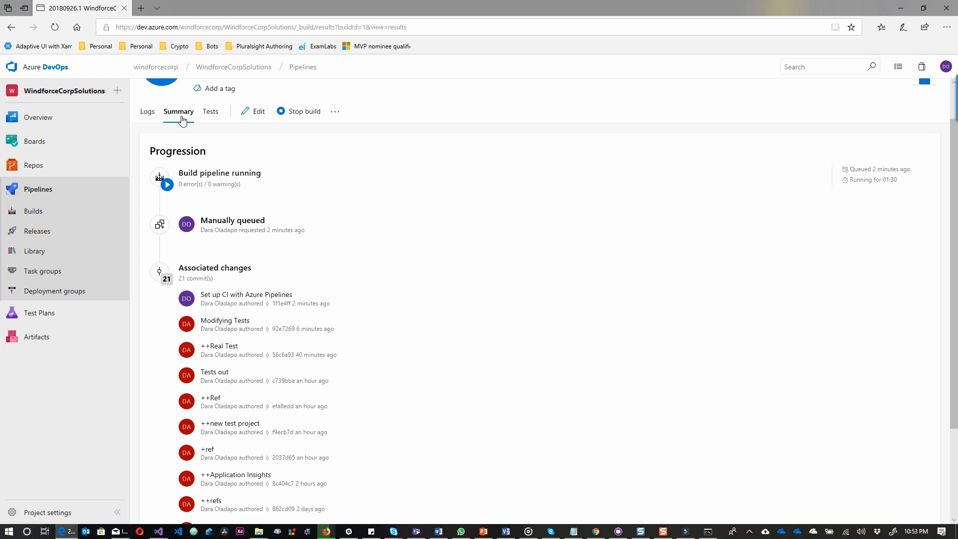
scroll(270, 355, down, 3)
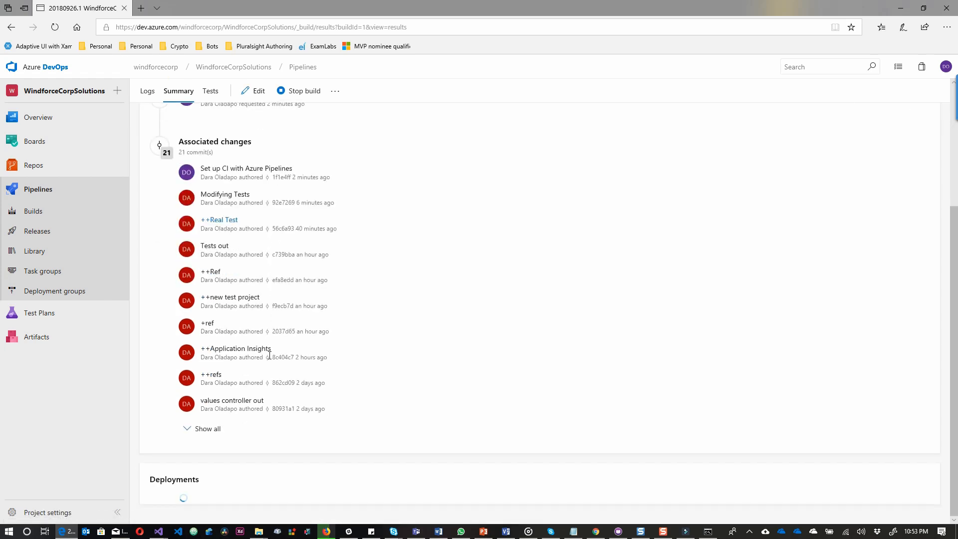
scroll(270, 355, up, 4)
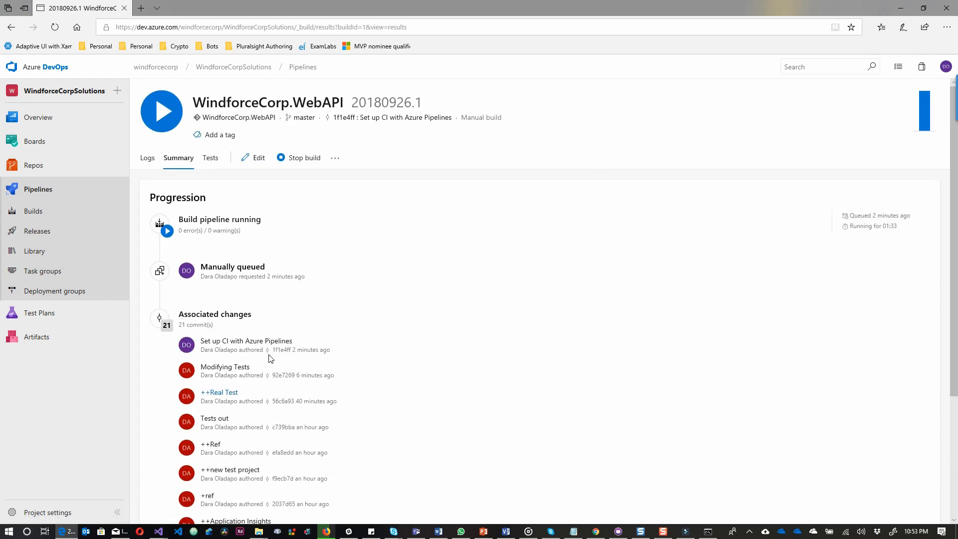
click(147, 159)
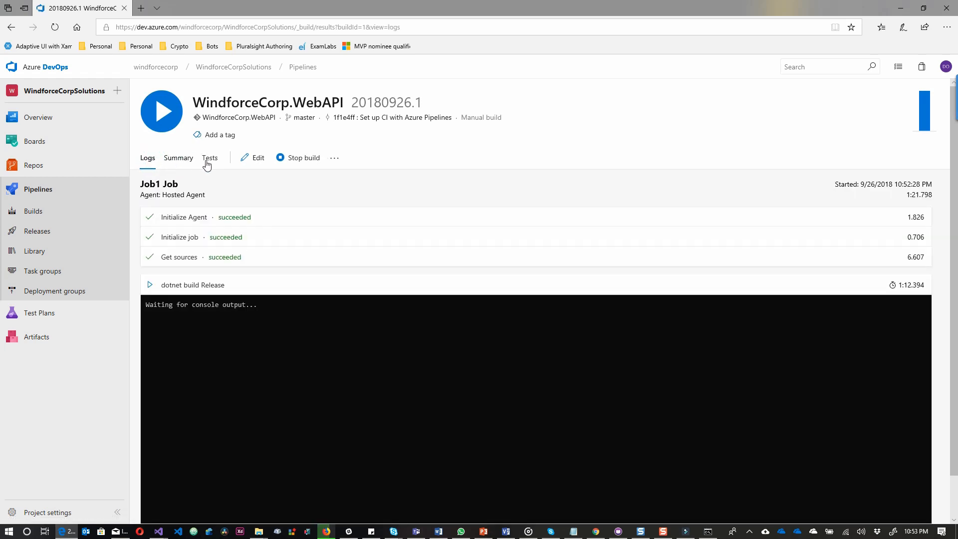
click(209, 159)
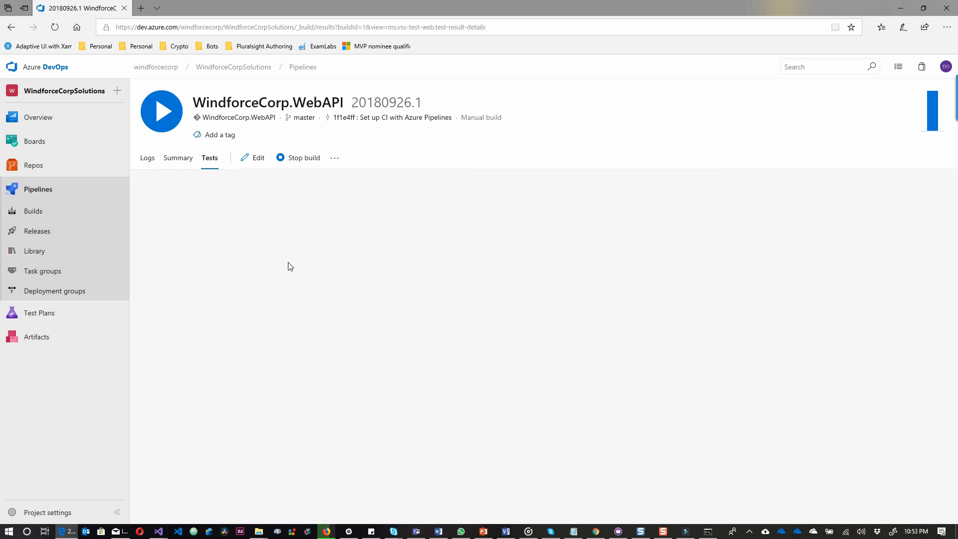
Recheck the build's test results and consult the documentation on publishing test results.
click(153, 159)
click(216, 160)
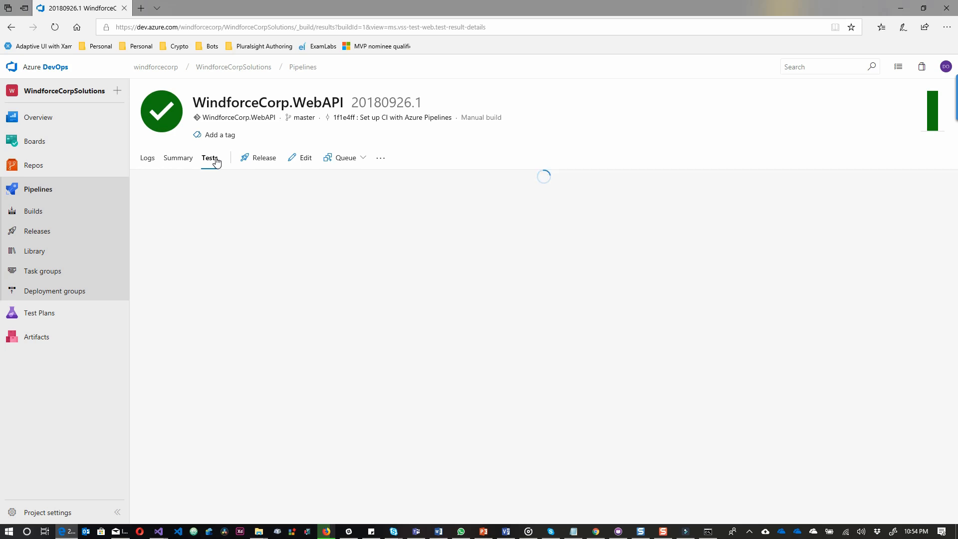
mouse_move(935, 111)
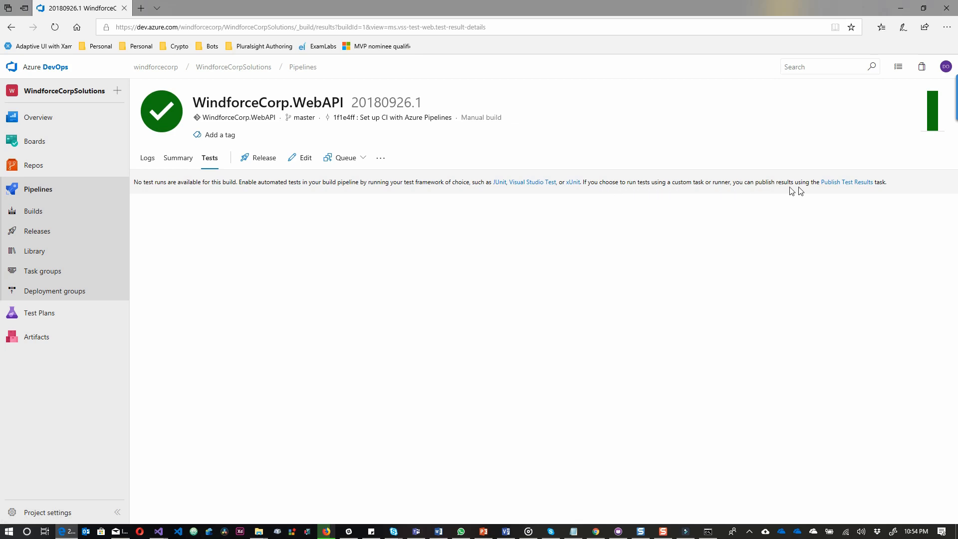
click(839, 188)
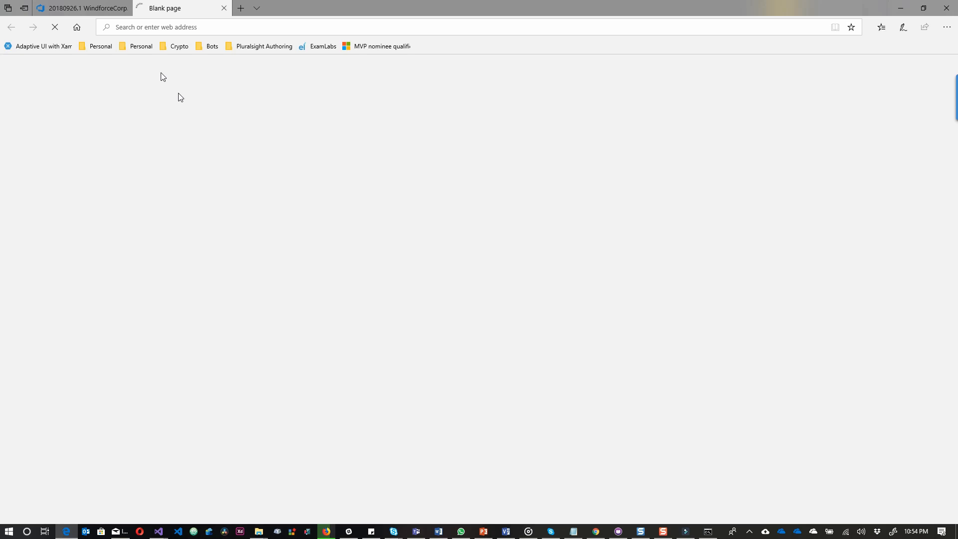
click(98, 11)
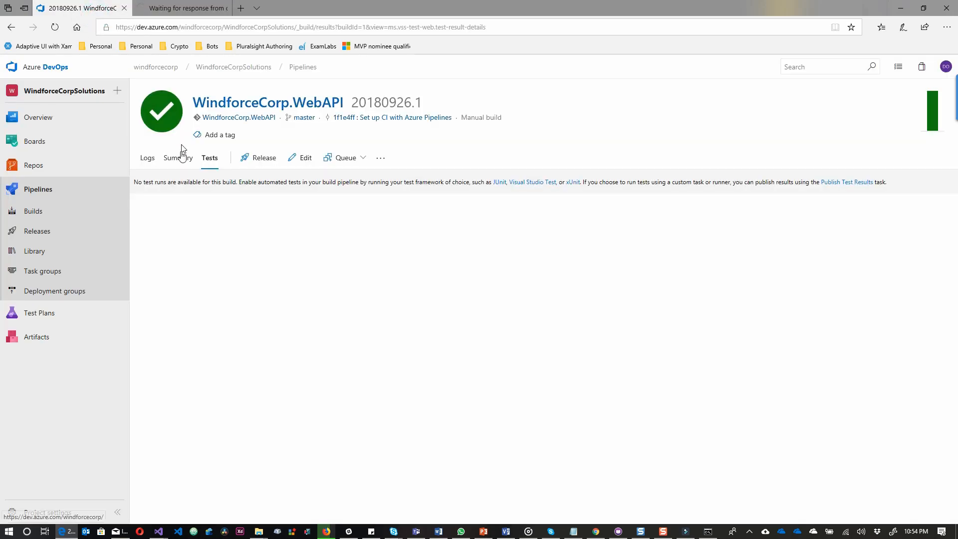
Read the finished build's Initialize job and Get sources step logs.
click(151, 160)
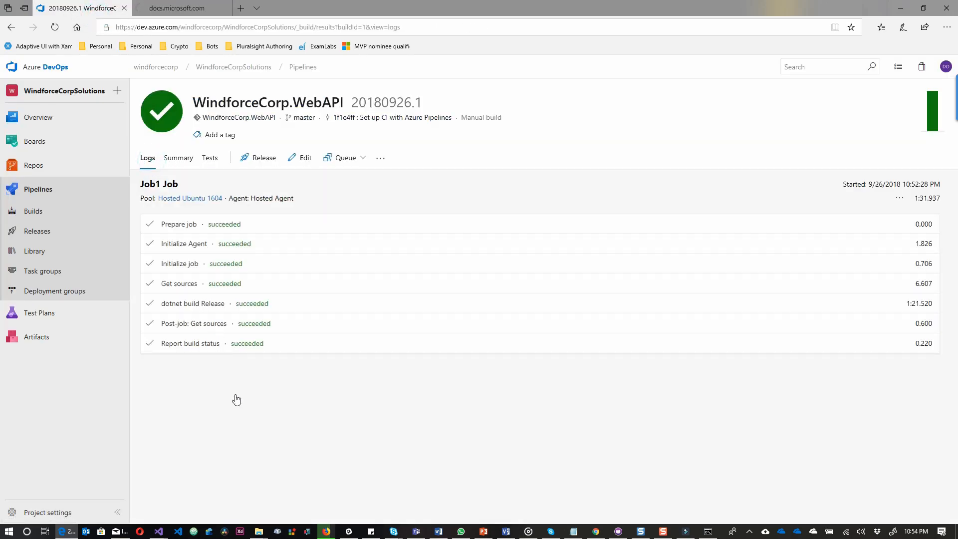
click(167, 264)
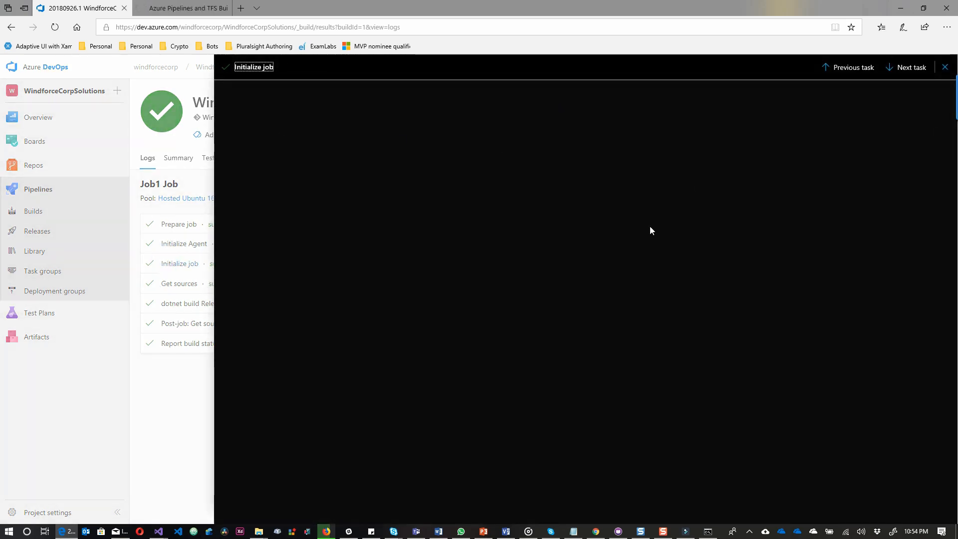
click(904, 67)
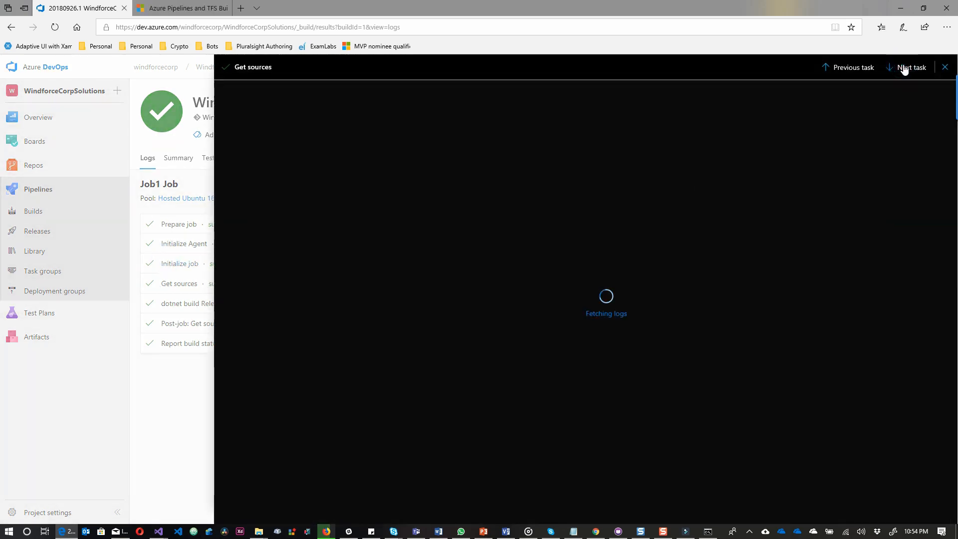
drag(955, 103, 955, 389)
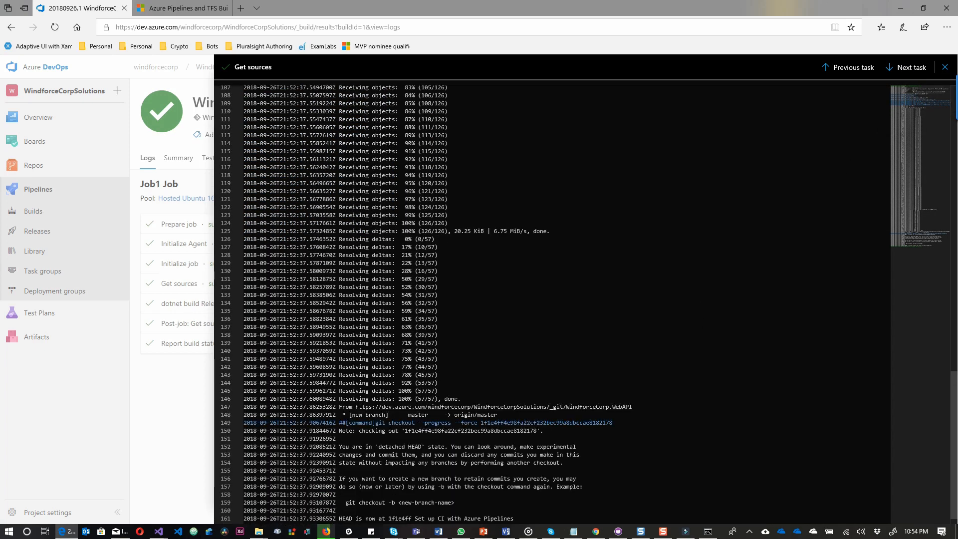
click(945, 67)
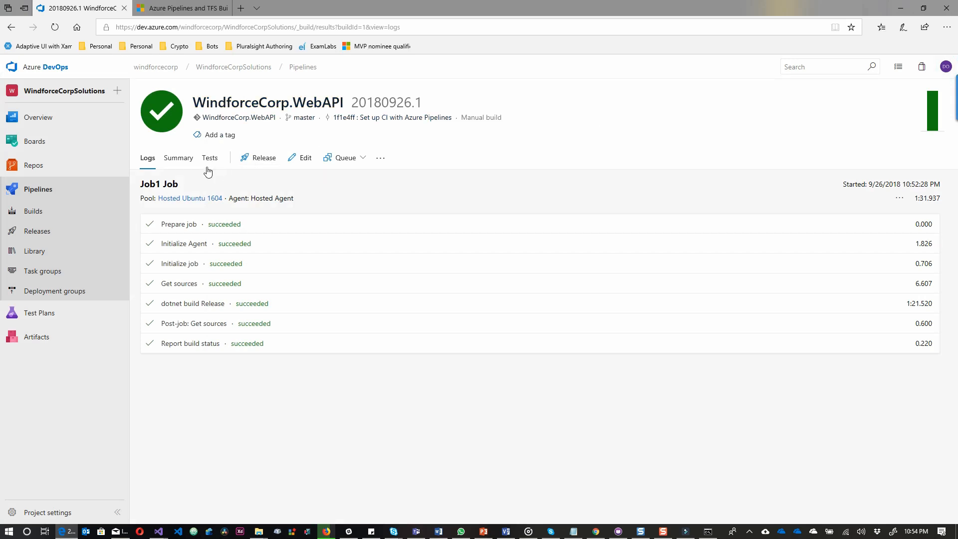
Review the succeeded build's summary, then open the pipeline for editing.
click(181, 158)
scroll(286, 383, down, 4)
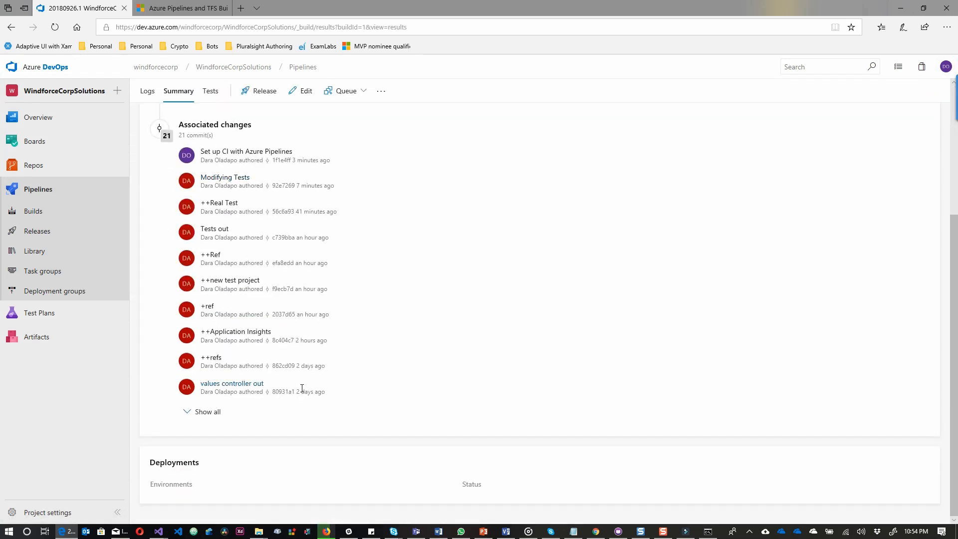
scroll(437, 335, up, 4)
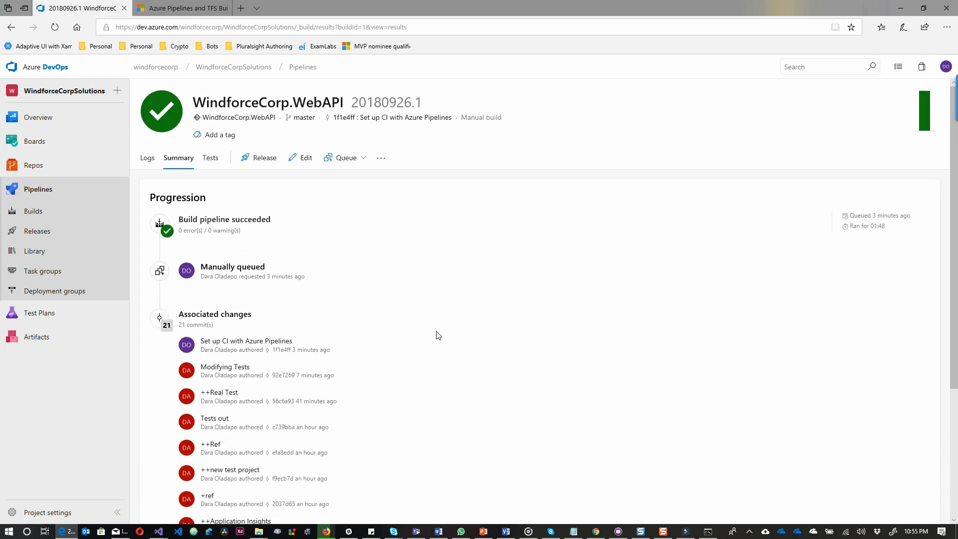
click(298, 158)
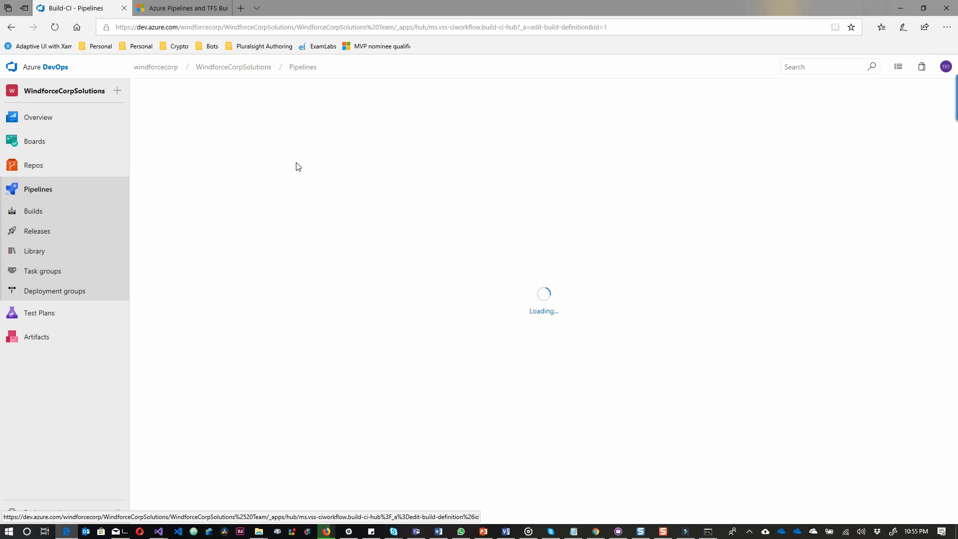